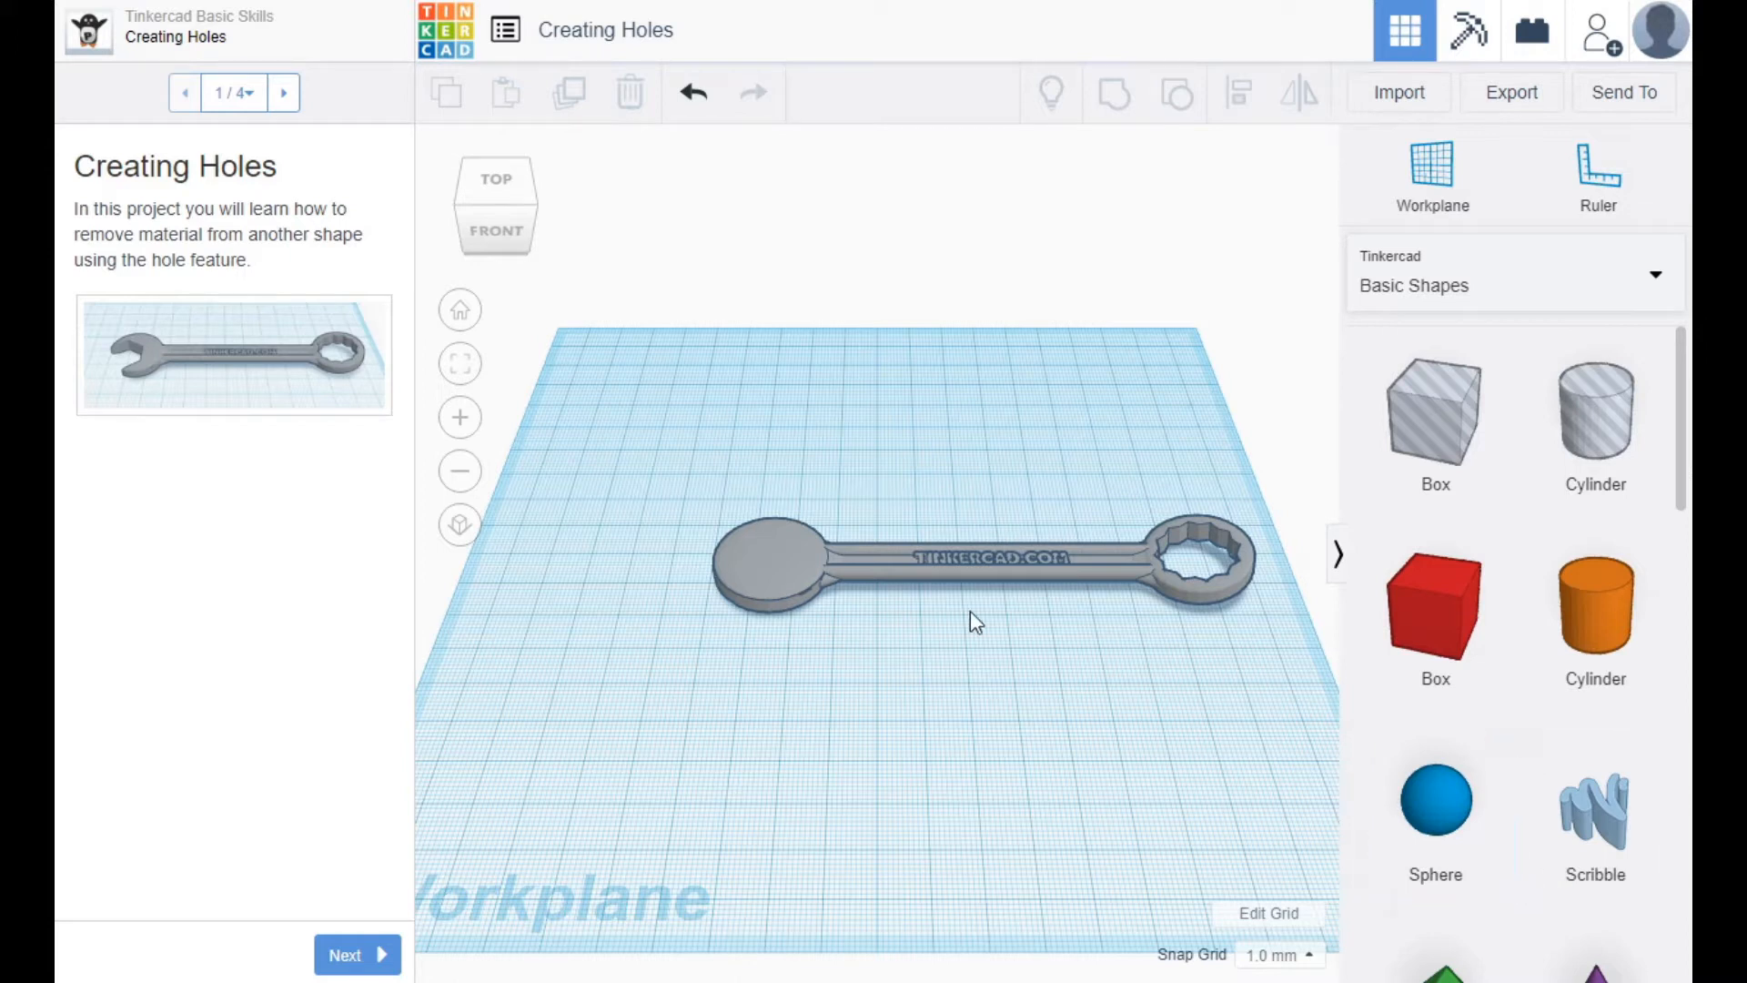
- Enlarge the finished wrench picture, close it, and advance the Creating Holes lesson to page 2
{"action": "left_click", "coordinate": [243, 366]}
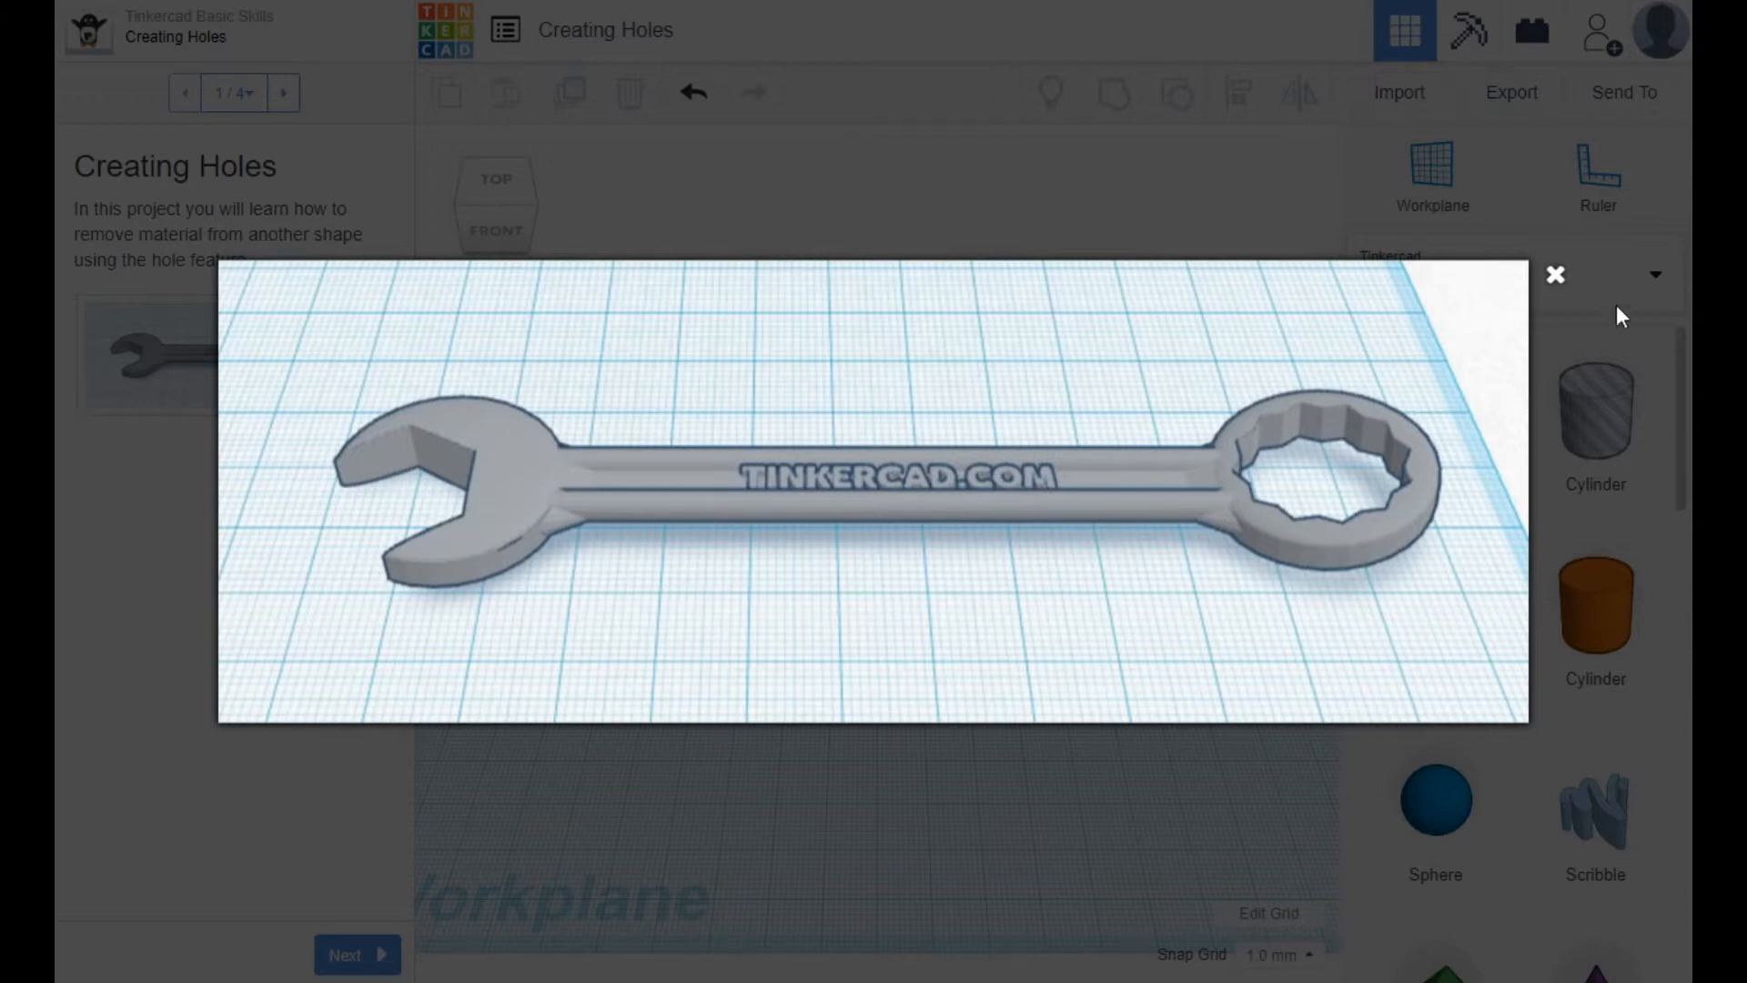
{"action": "left_click", "coordinate": [1552, 277]}
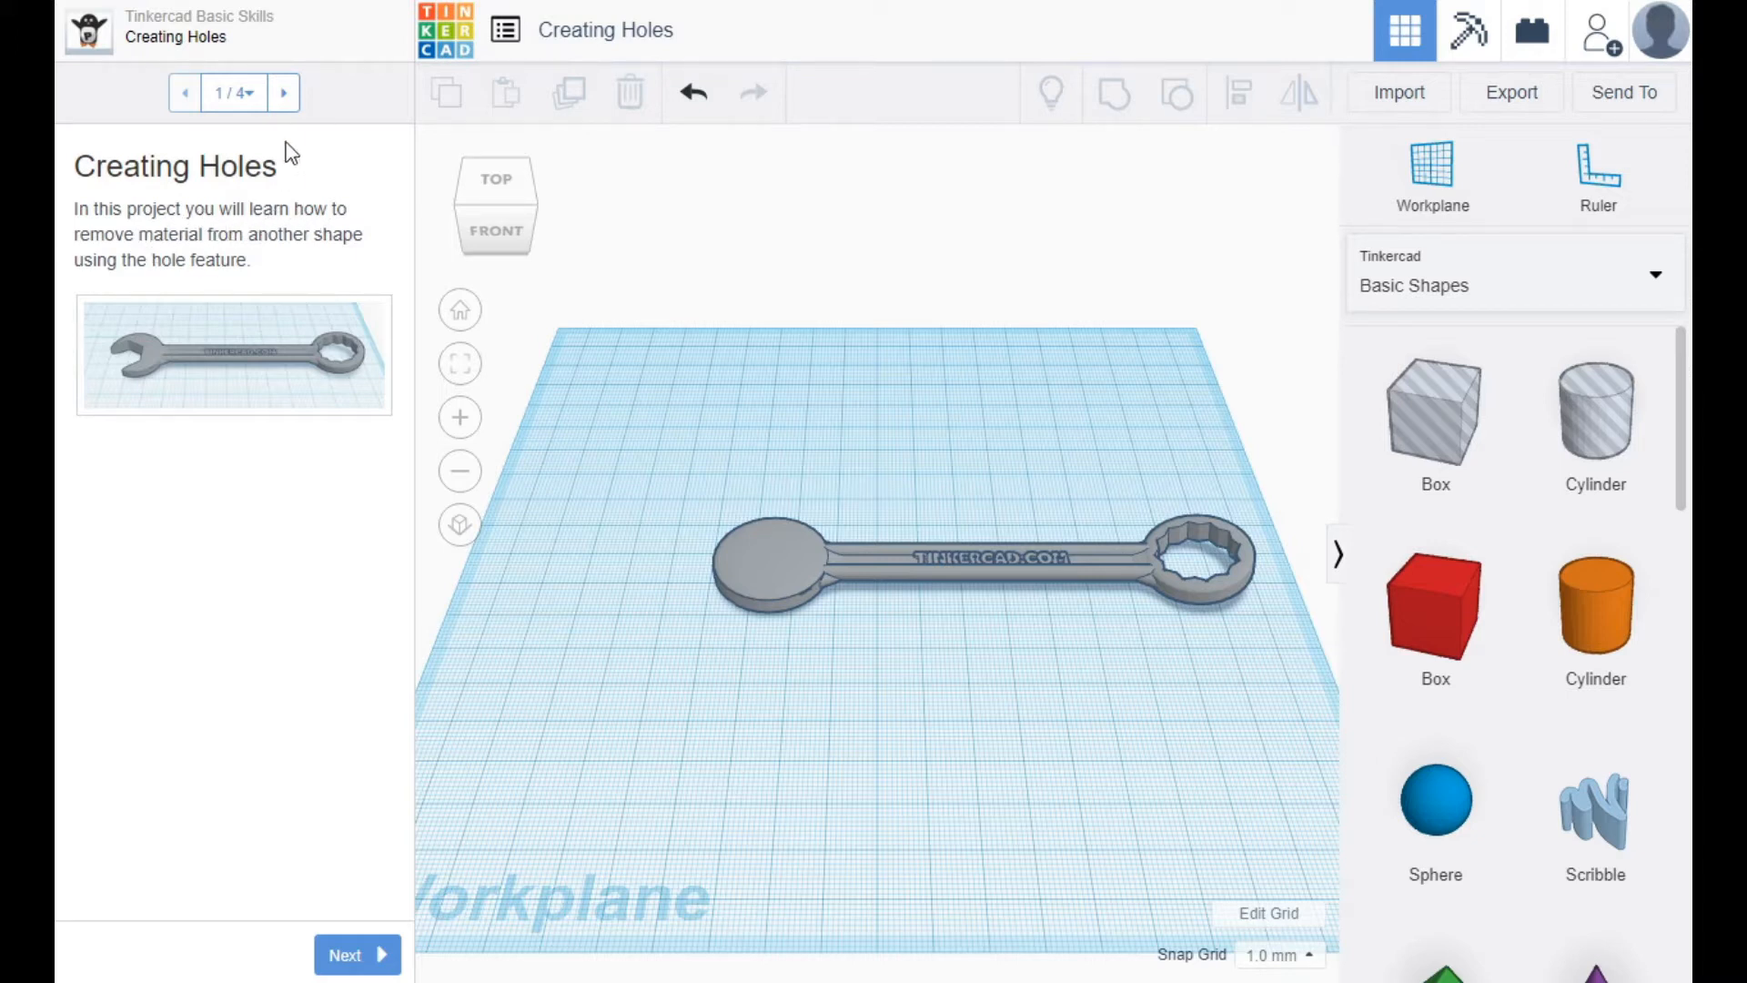
{"action": "left_click", "coordinate": [283, 92]}
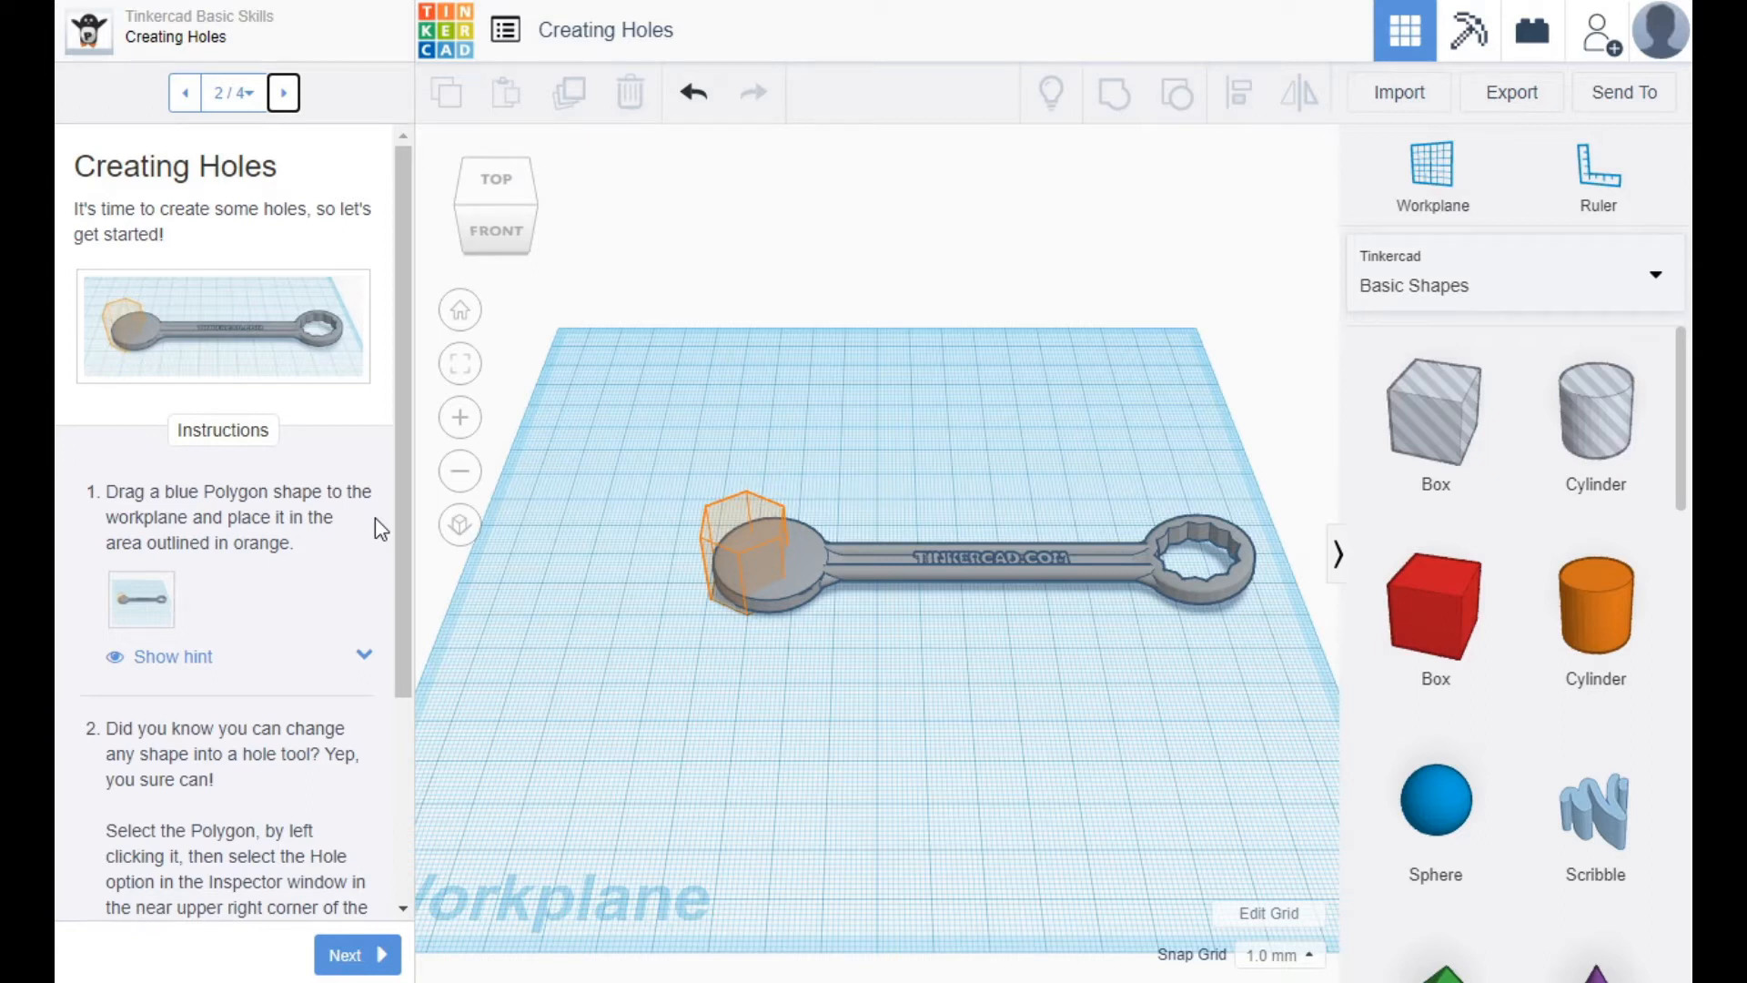
- Show the hint for the first instruction and place a Polygon from Basic Shapes over the wrench's round solid head
{"action": "scroll", "coordinate": [343, 503], "scroll_direction": "down", "scroll_amount": 2}
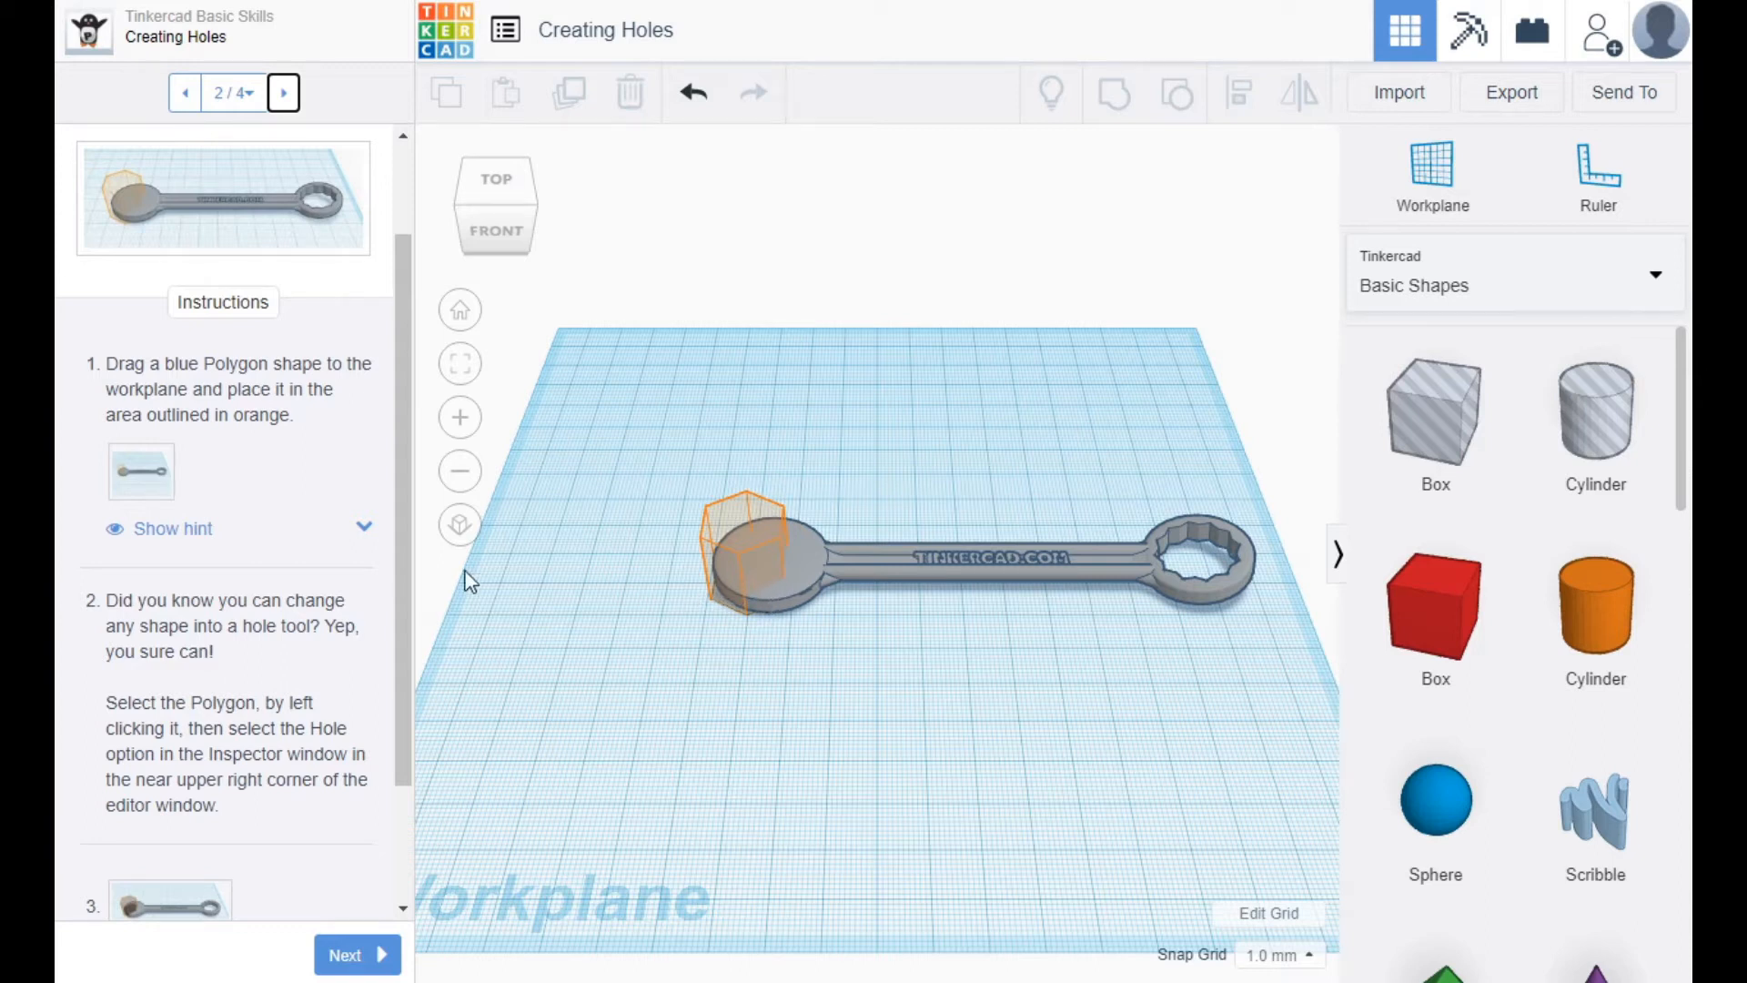
{"action": "left_click", "coordinate": [198, 535]}
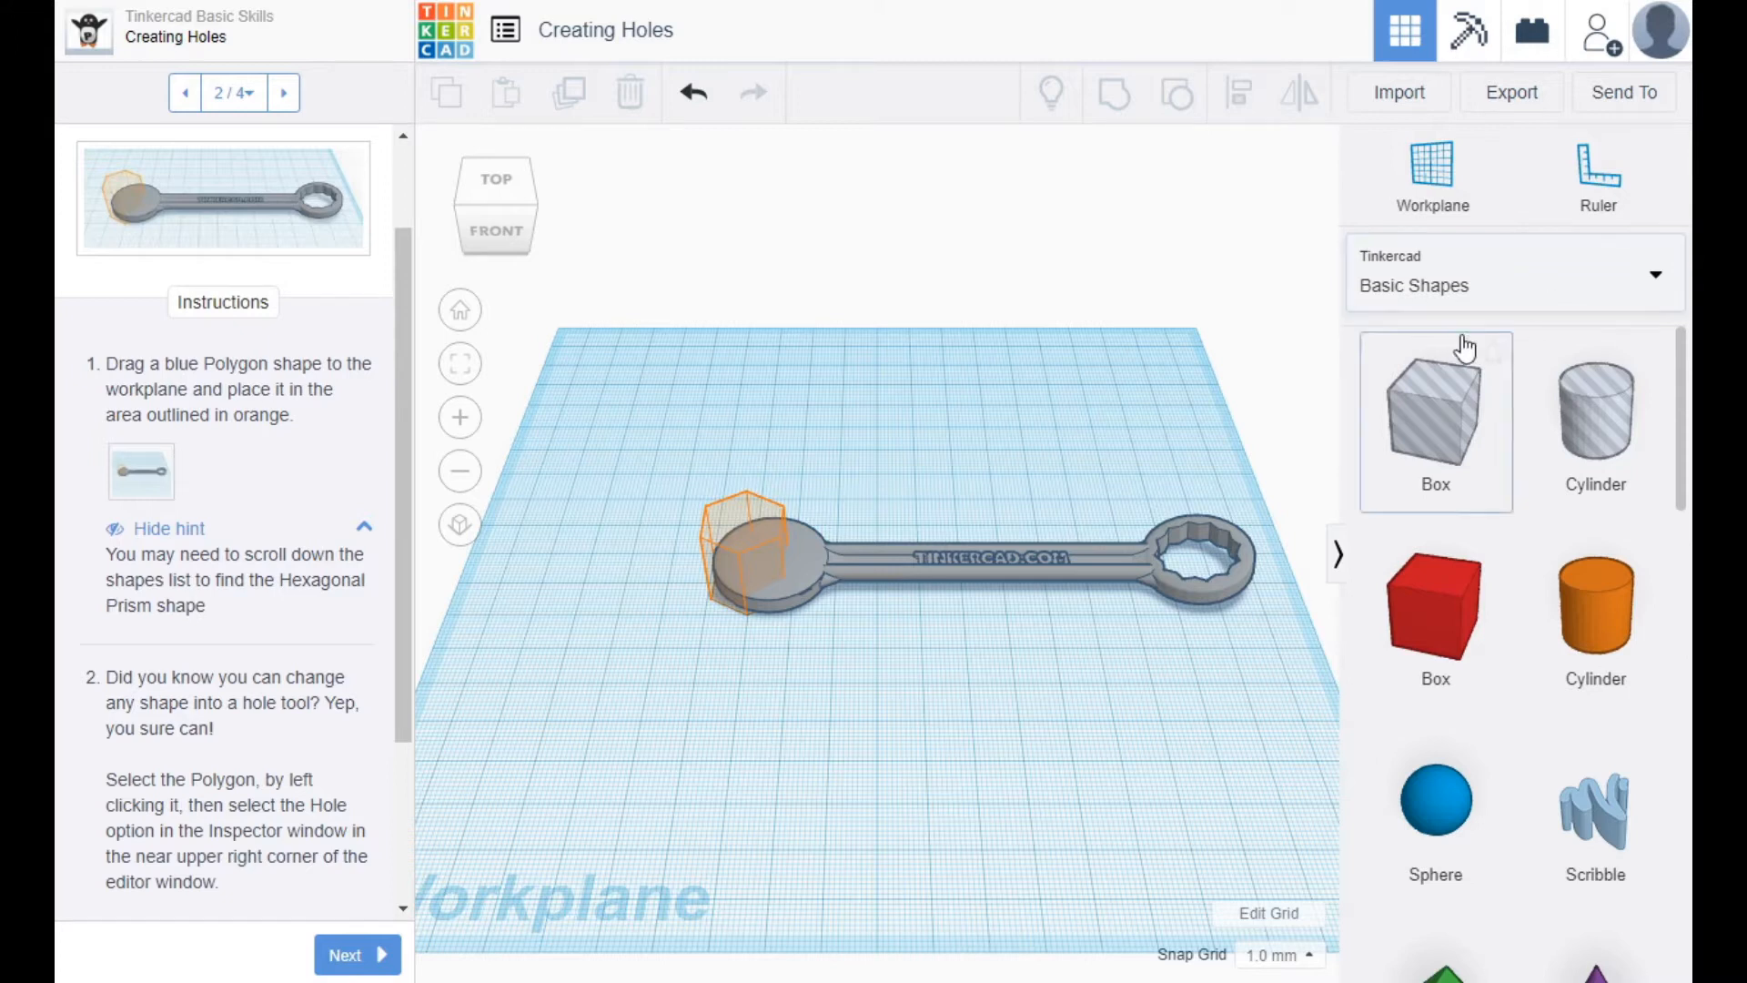
{"action": "scroll", "coordinate": [1521, 574], "scroll_direction": "down", "scroll_amount": 3}
{"action": "scroll", "coordinate": [1522, 564], "scroll_direction": "down", "scroll_amount": 5}
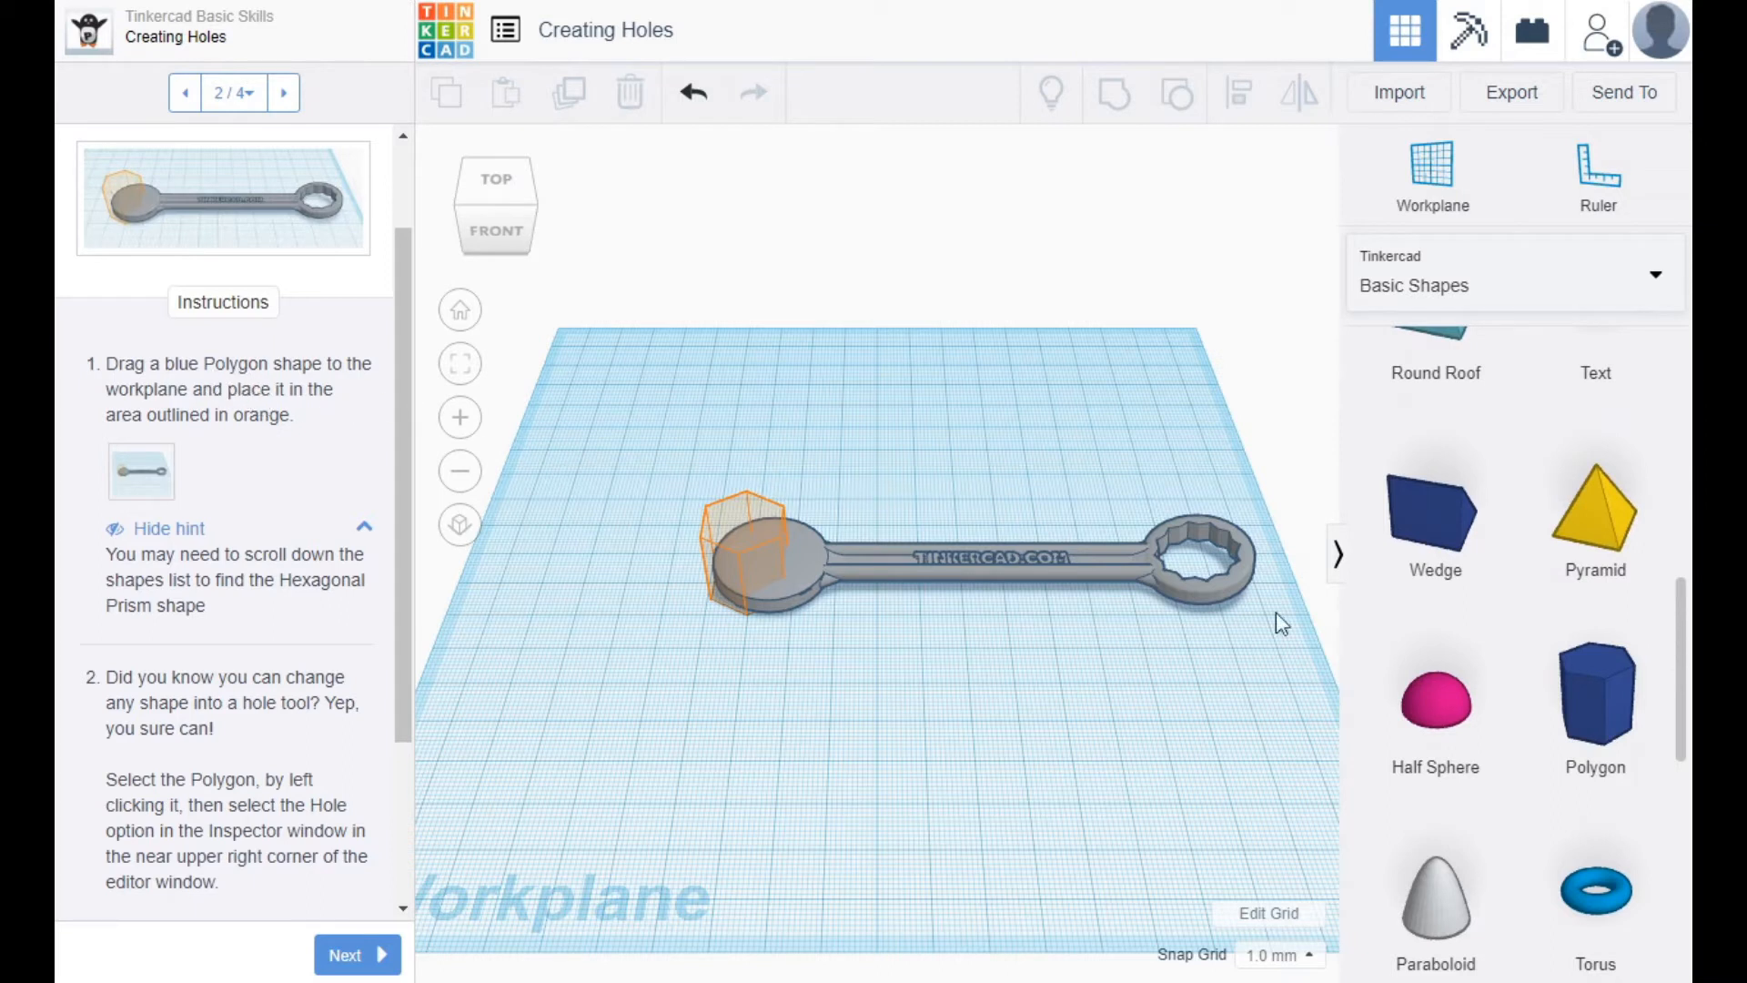
{"action": "left_click_drag", "start_coordinate": [1600, 779], "coordinate": [746, 589]}
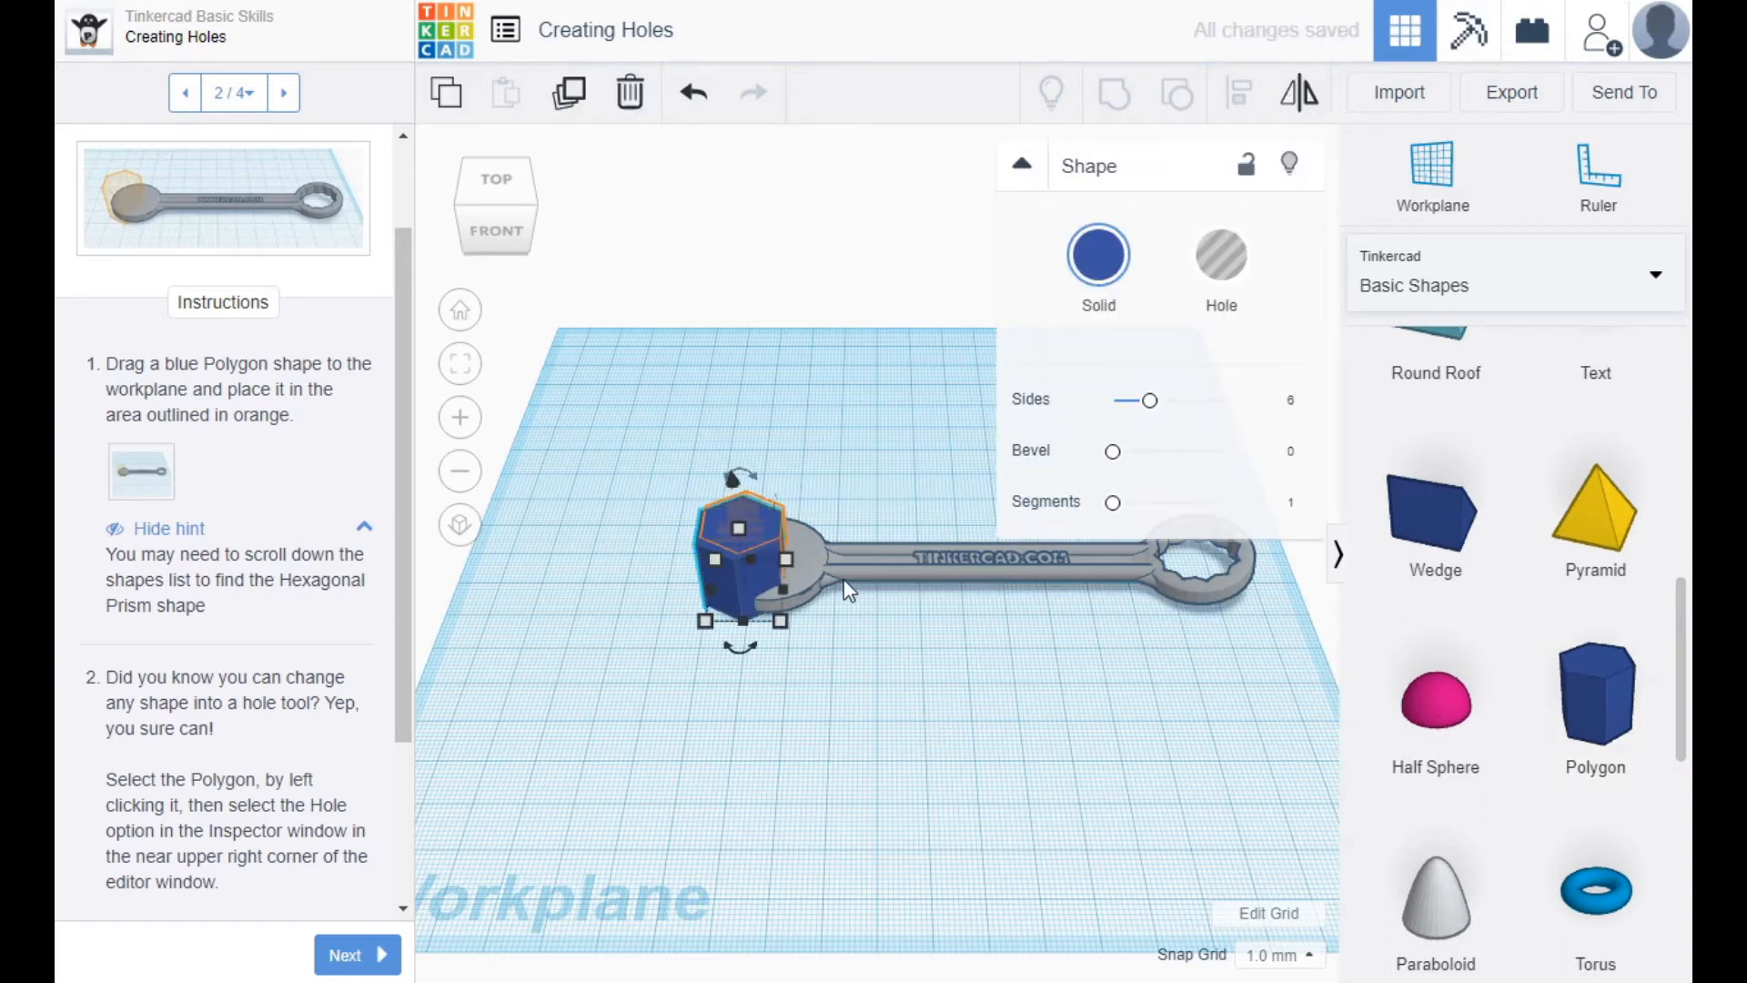
- Nudge the polygon three grid steps toward the back so it lines up with the orange outline on the wrench head
{"action": "scroll", "coordinate": [752, 559], "scroll_direction": "up", "scroll_amount": 3}
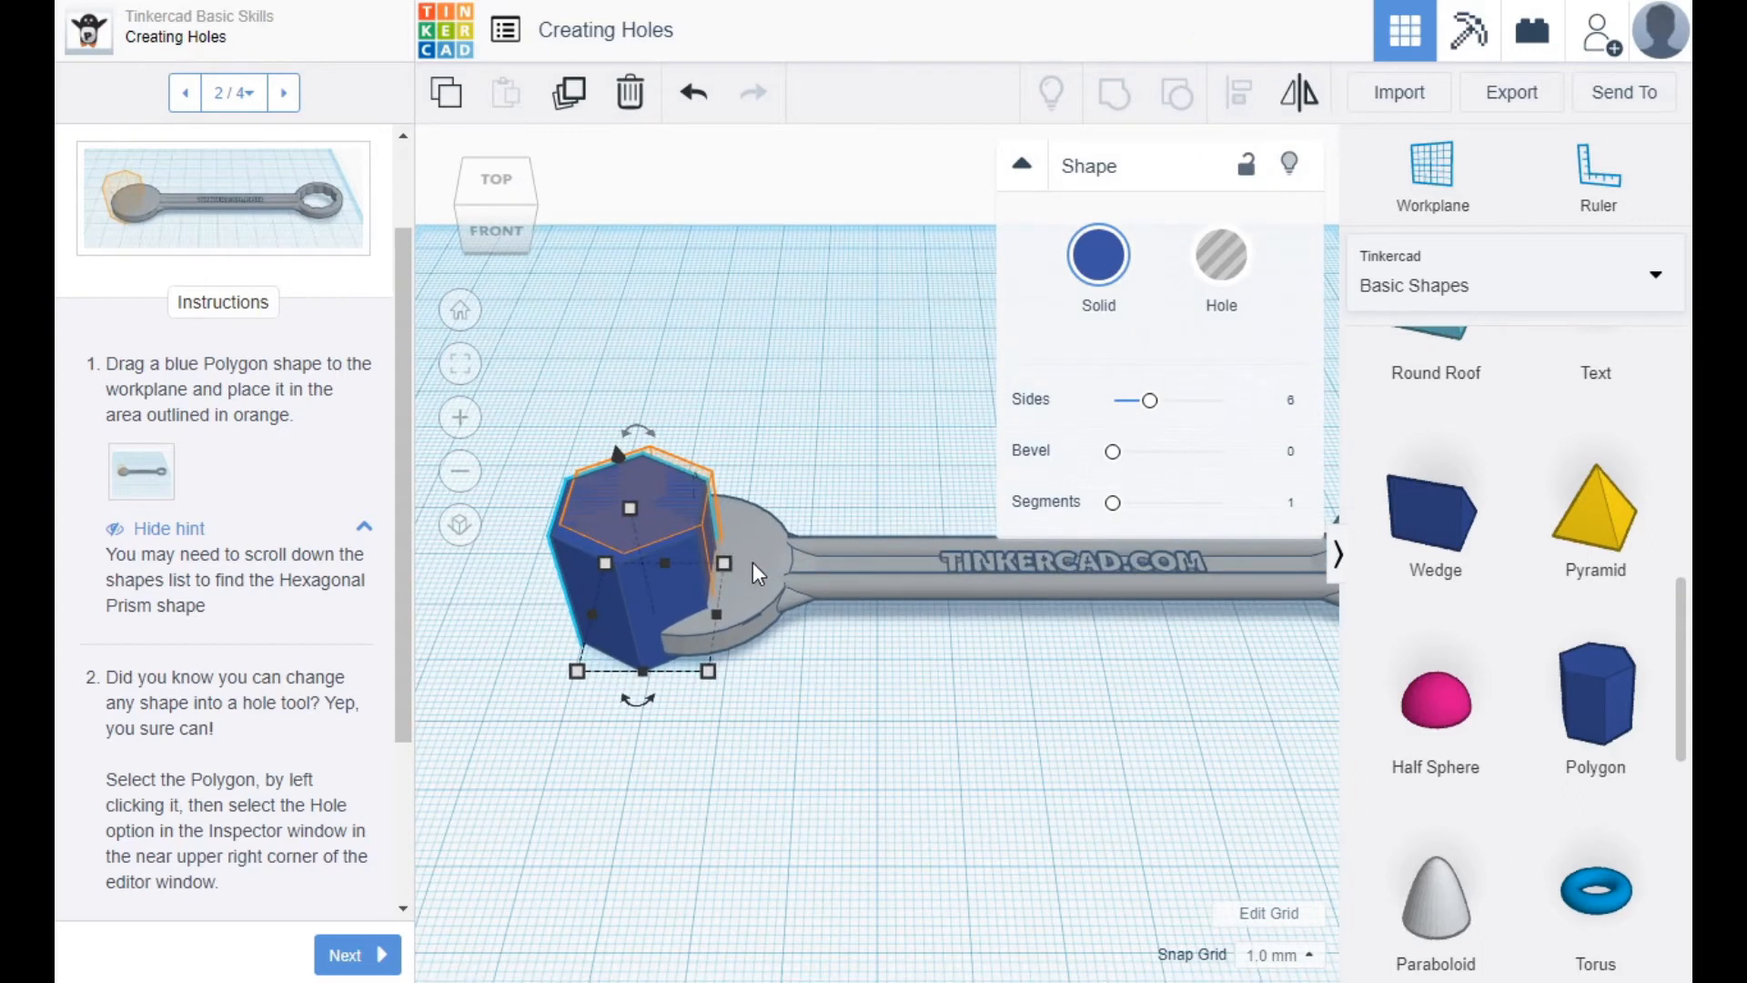
{"action": "key", "text": "Up"}
{"action": "key", "text": "Up"}
{"action": "key", "text": "Up"}
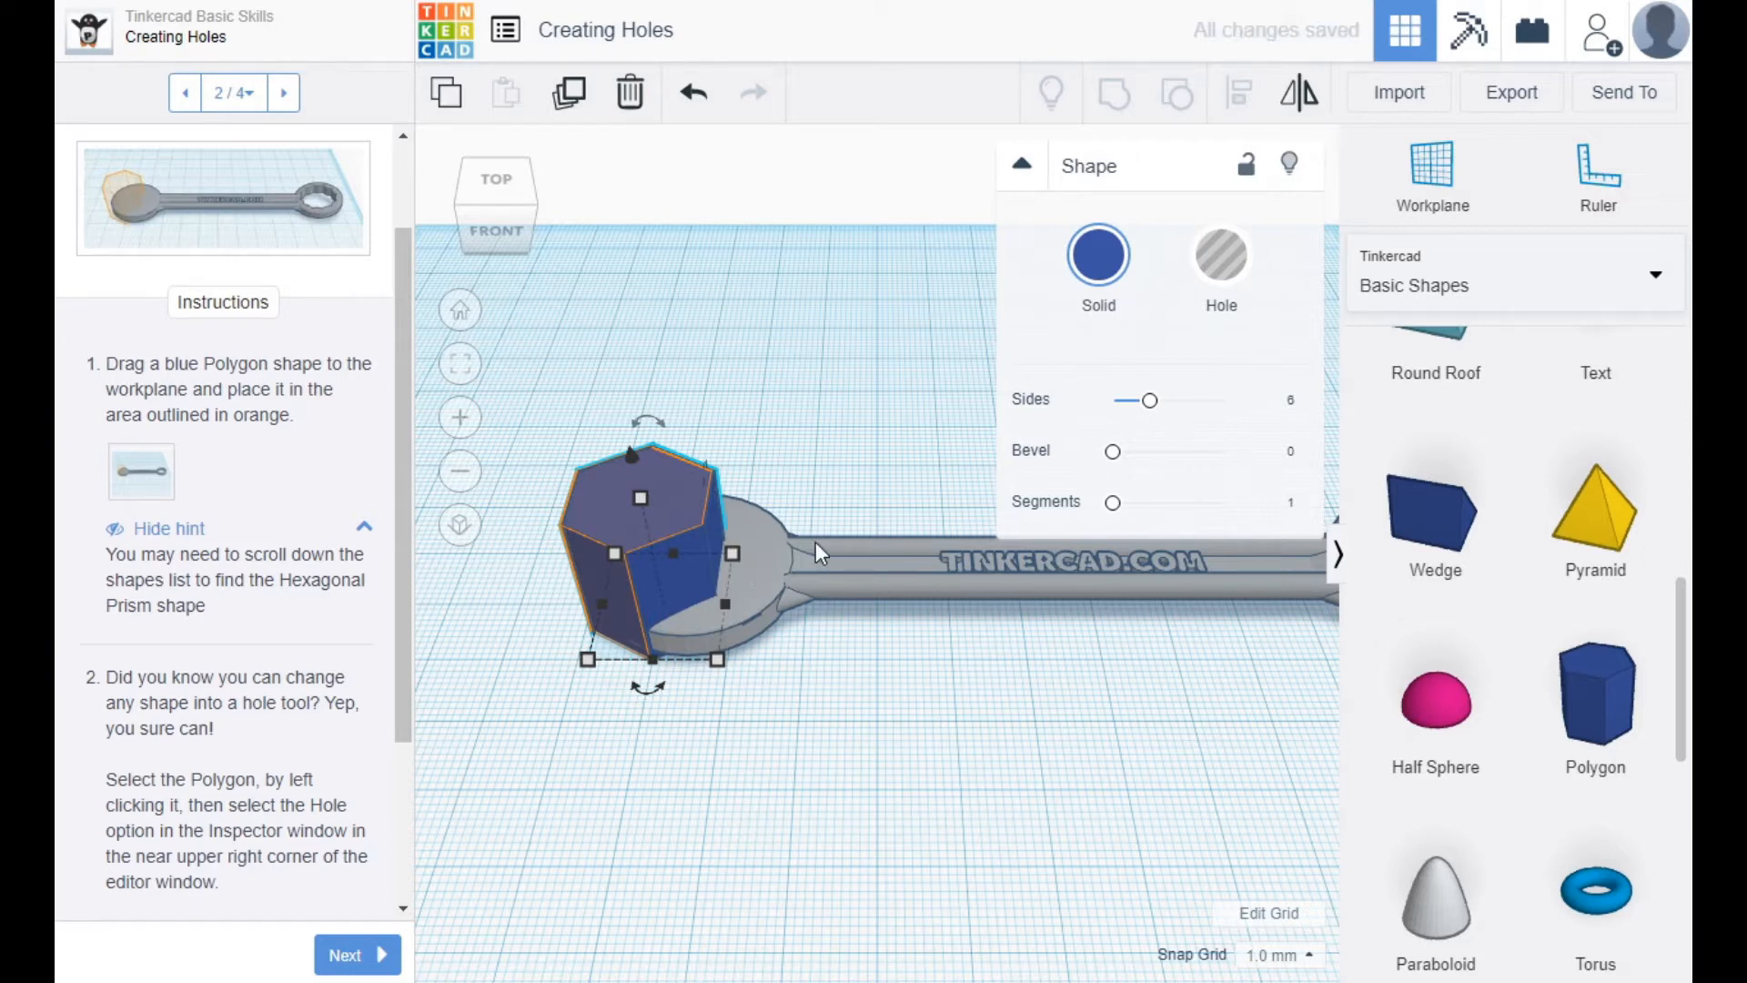
{"action": "right_click_drag", "start_coordinate": [871, 455], "coordinate": [855, 542]}
{"action": "scroll", "coordinate": [855, 543], "scroll_direction": "down", "scroll_amount": 5}
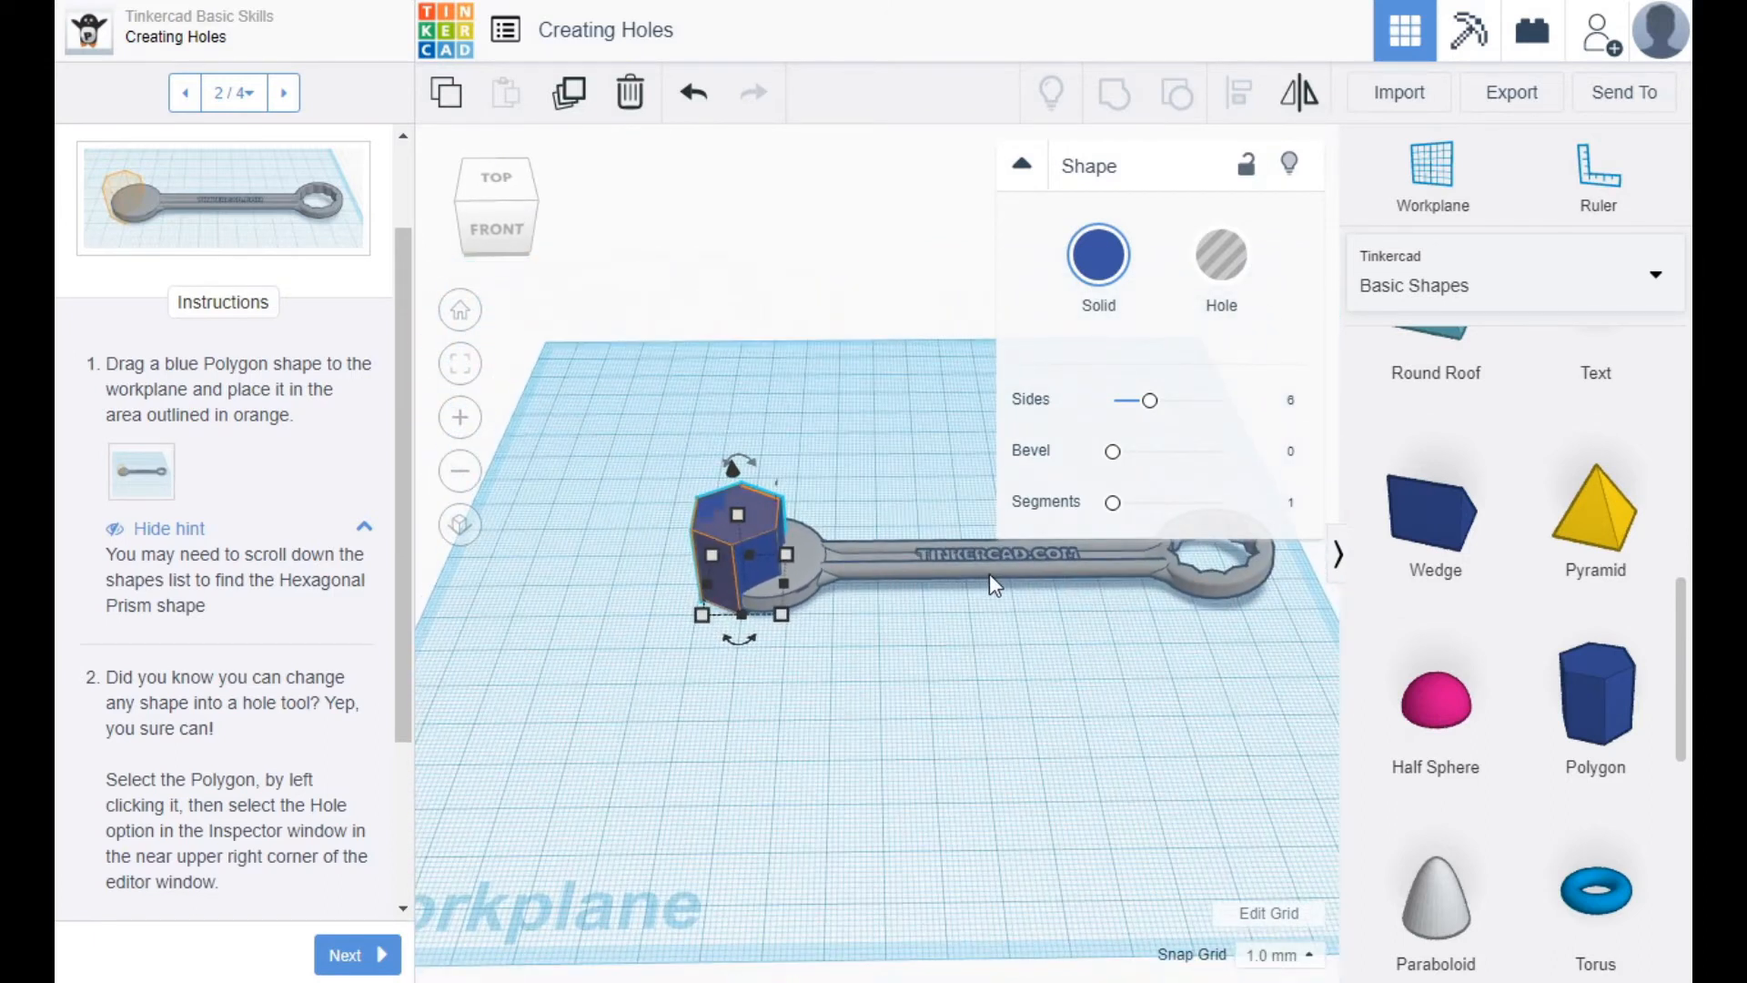
- Turn the blue polygon on the wrench head into a hole shape
{"action": "scroll", "coordinate": [255, 537], "scroll_direction": "down", "scroll_amount": 1}
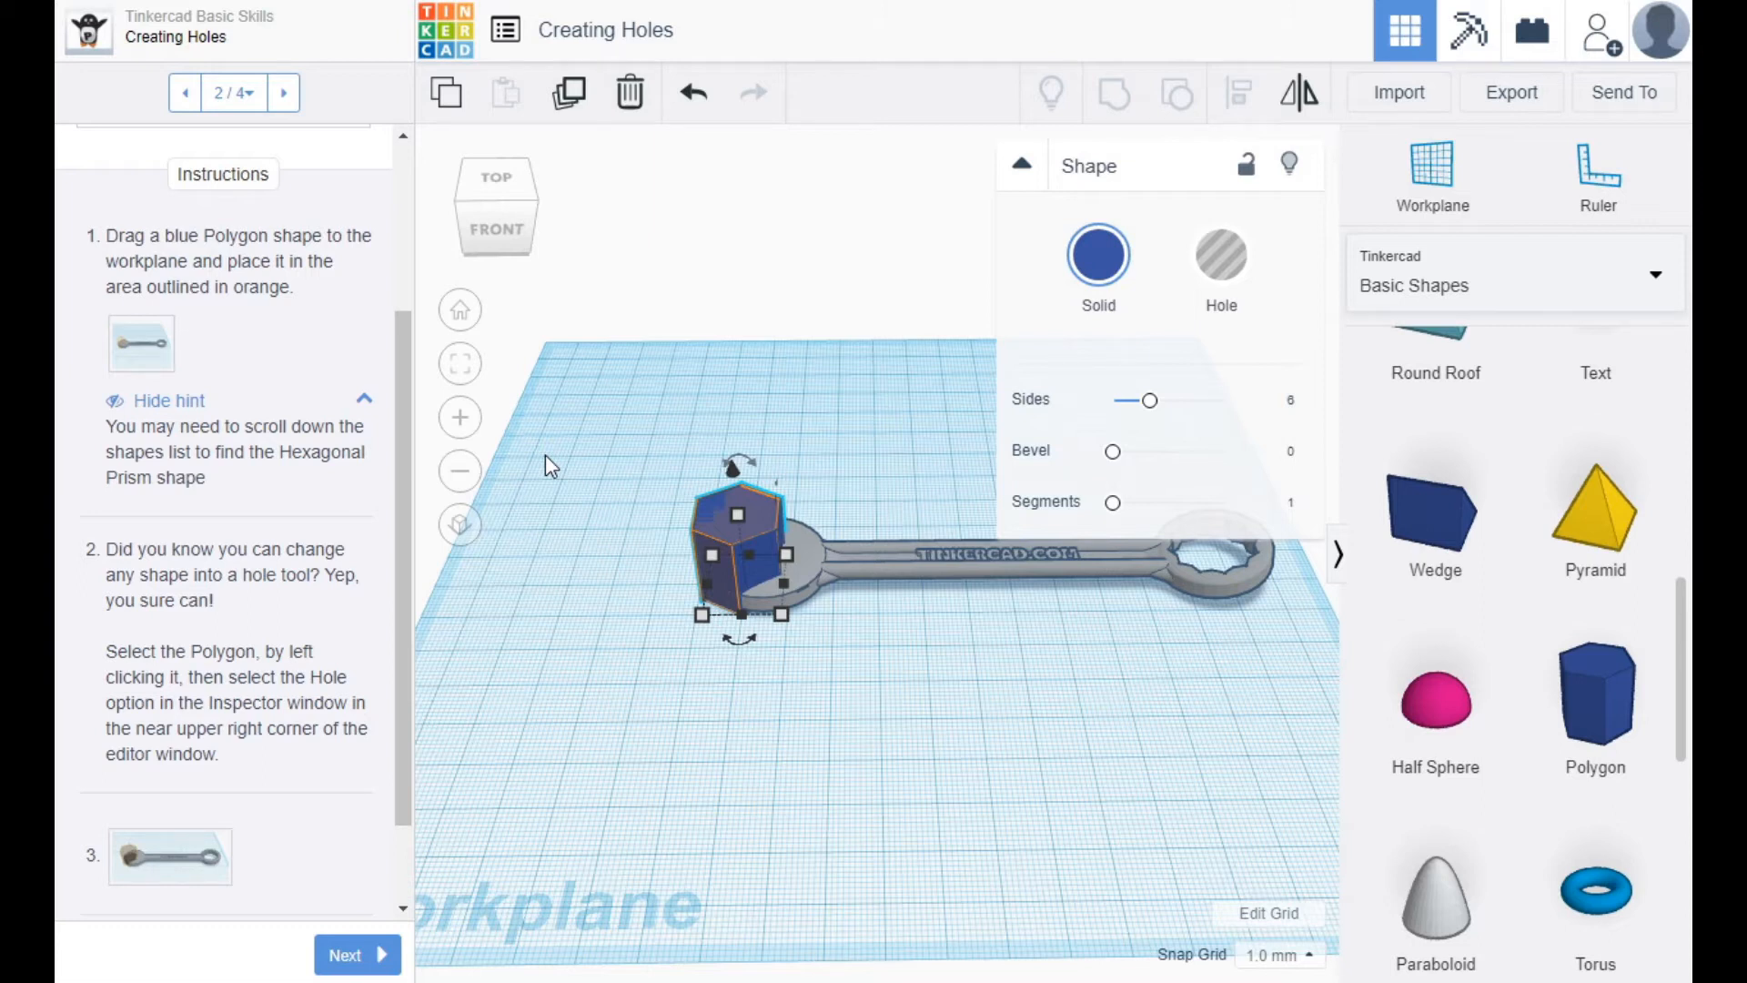
{"action": "left_click", "coordinate": [616, 486]}
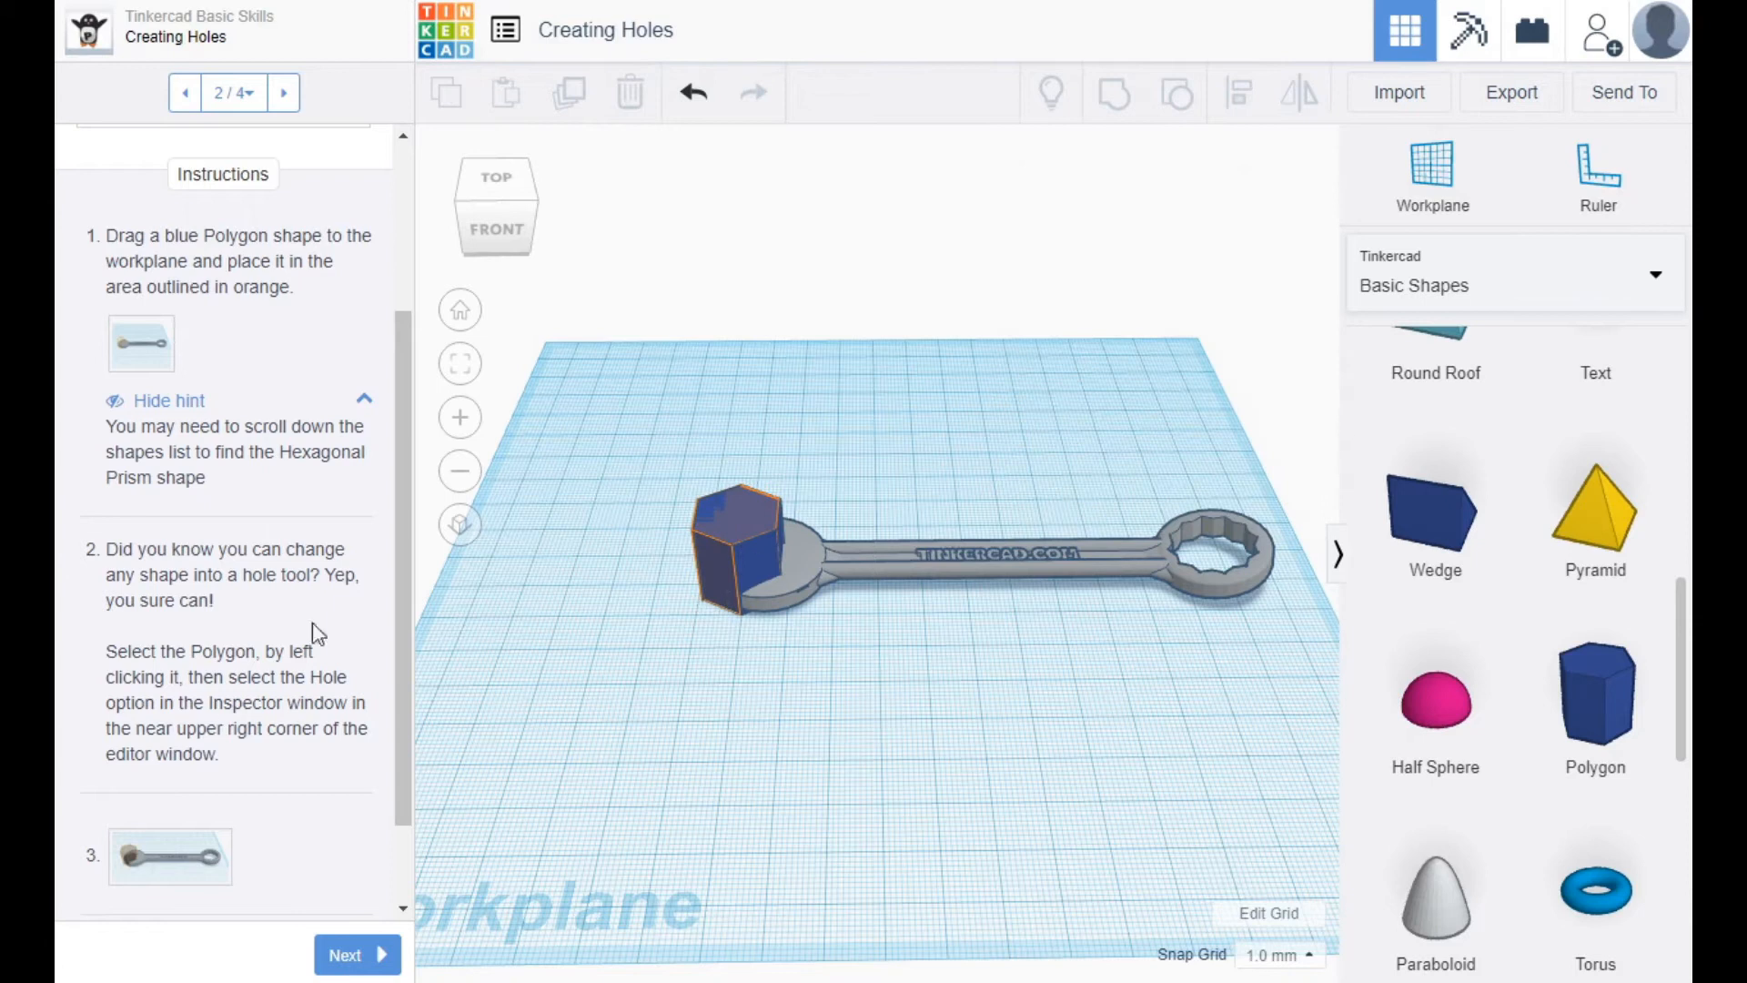
{"action": "left_click", "coordinate": [712, 549]}
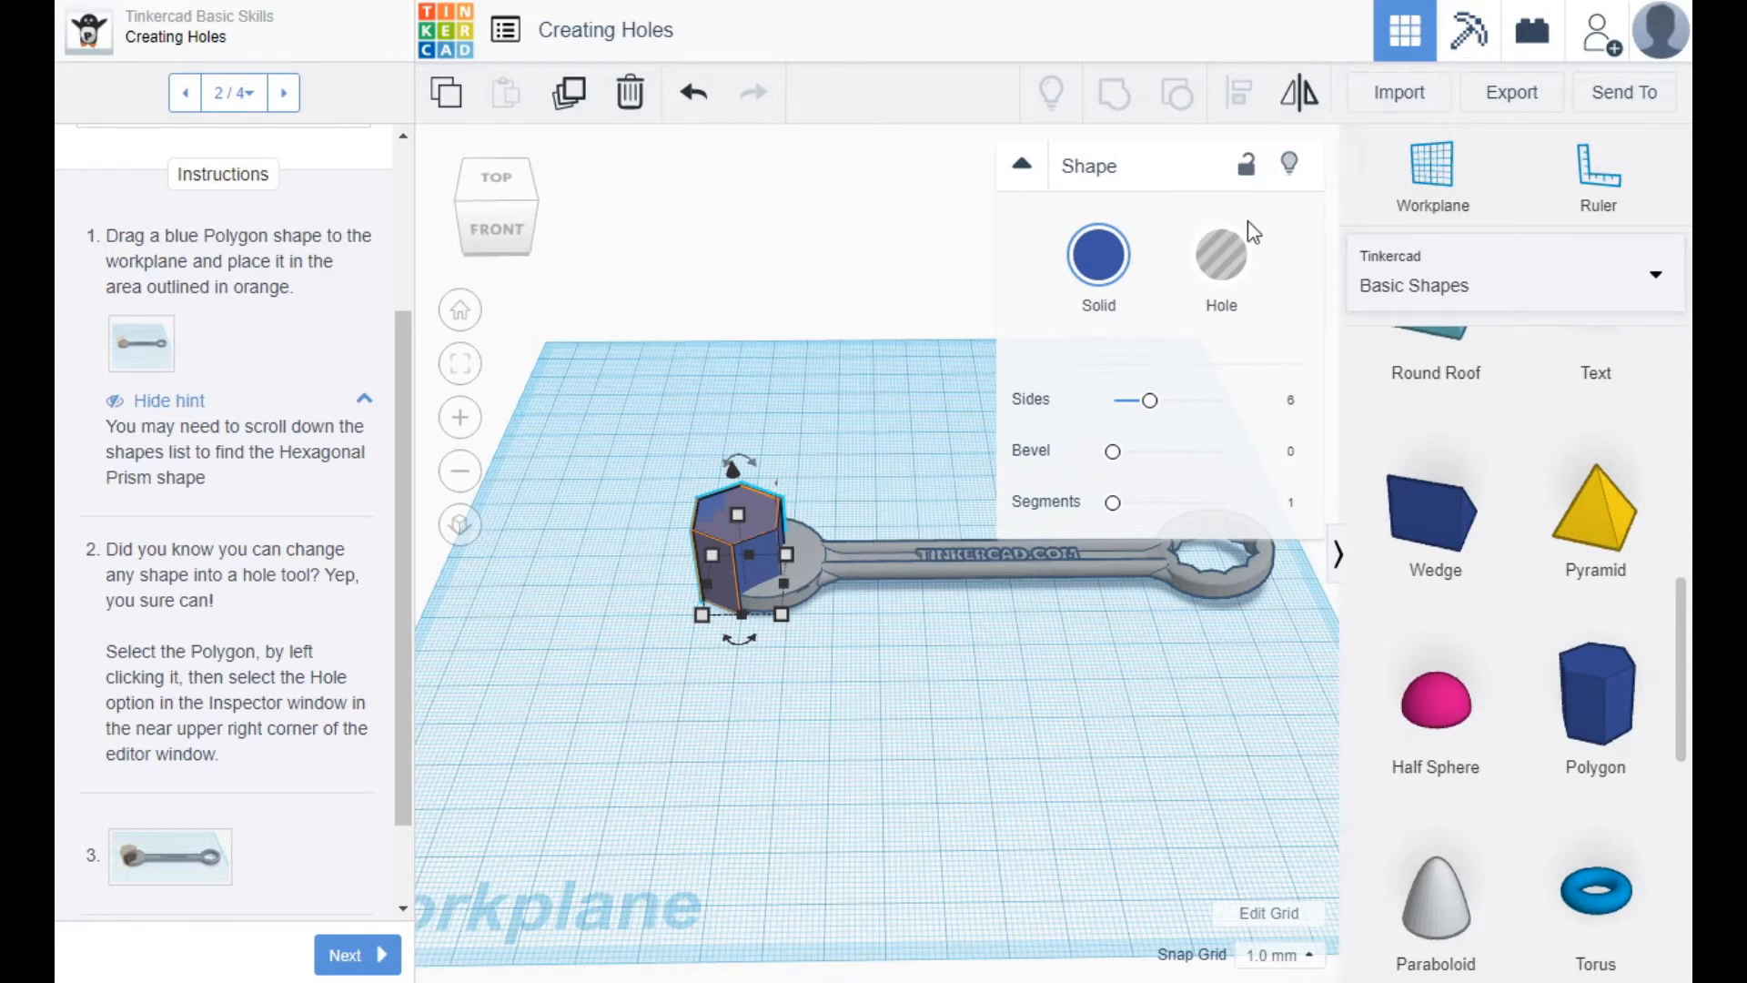
{"action": "left_click", "coordinate": [1023, 167]}
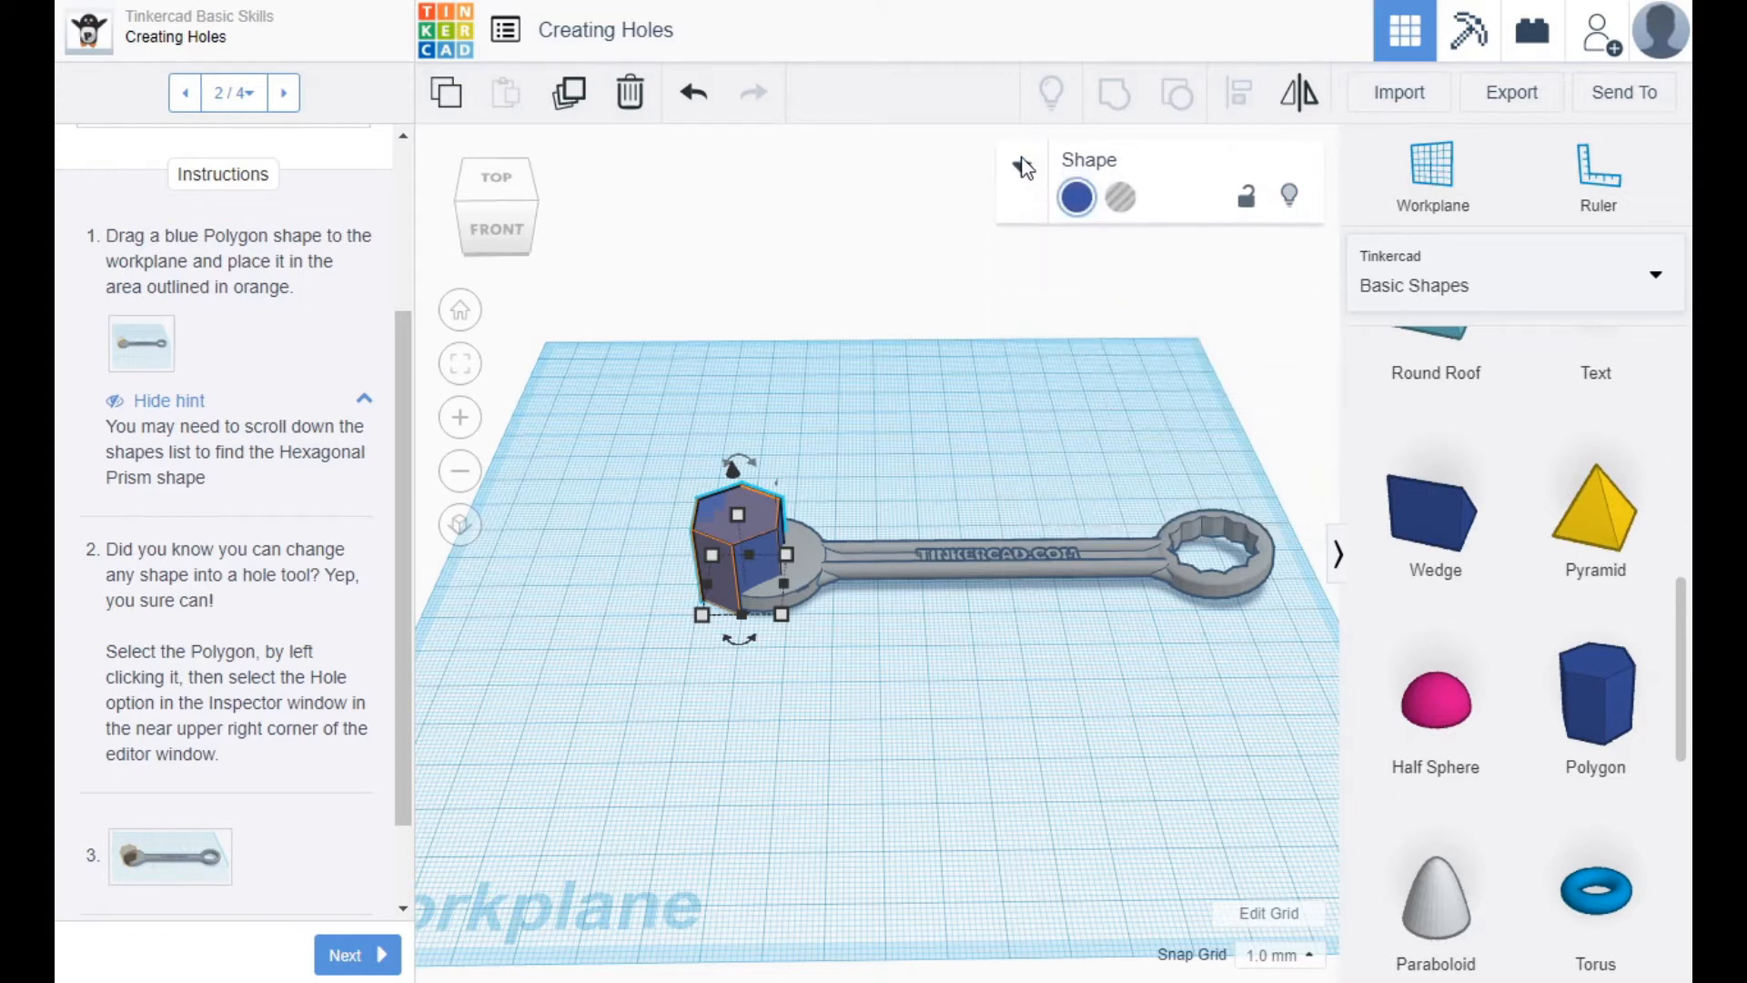
{"action": "left_click", "coordinate": [1023, 167]}
{"action": "left_click", "coordinate": [801, 515]}
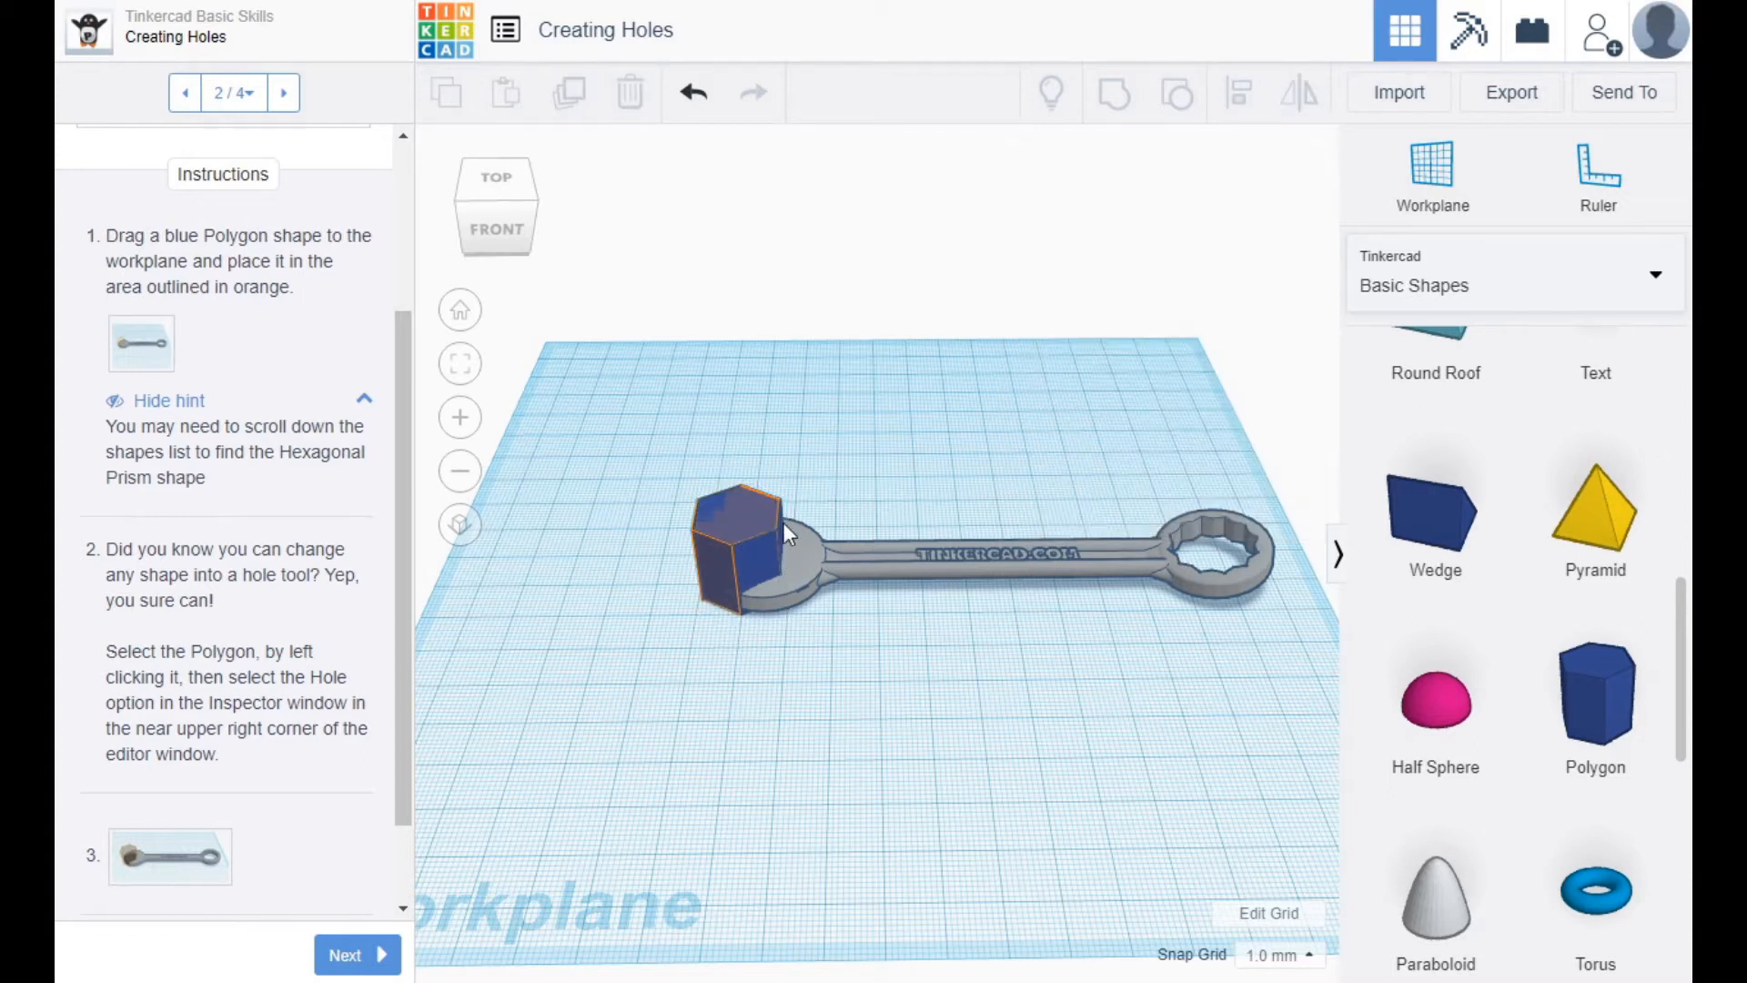
{"action": "left_click", "coordinate": [735, 523]}
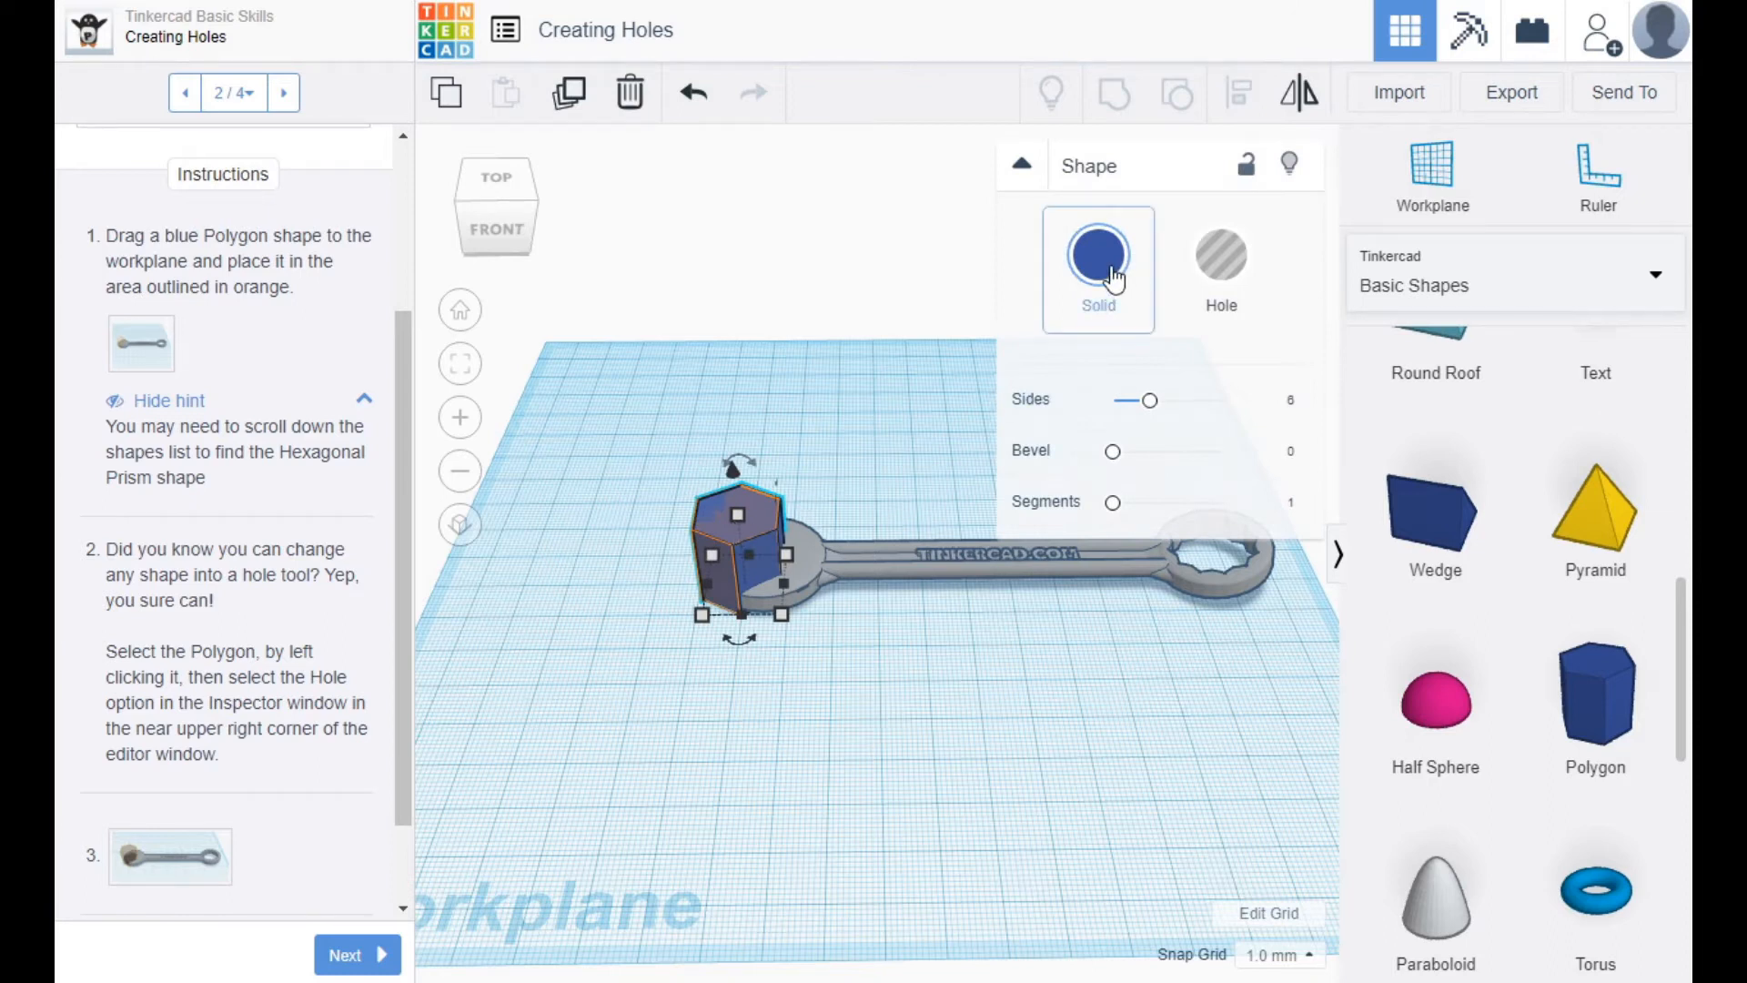
{"action": "left_click", "coordinate": [1227, 264]}
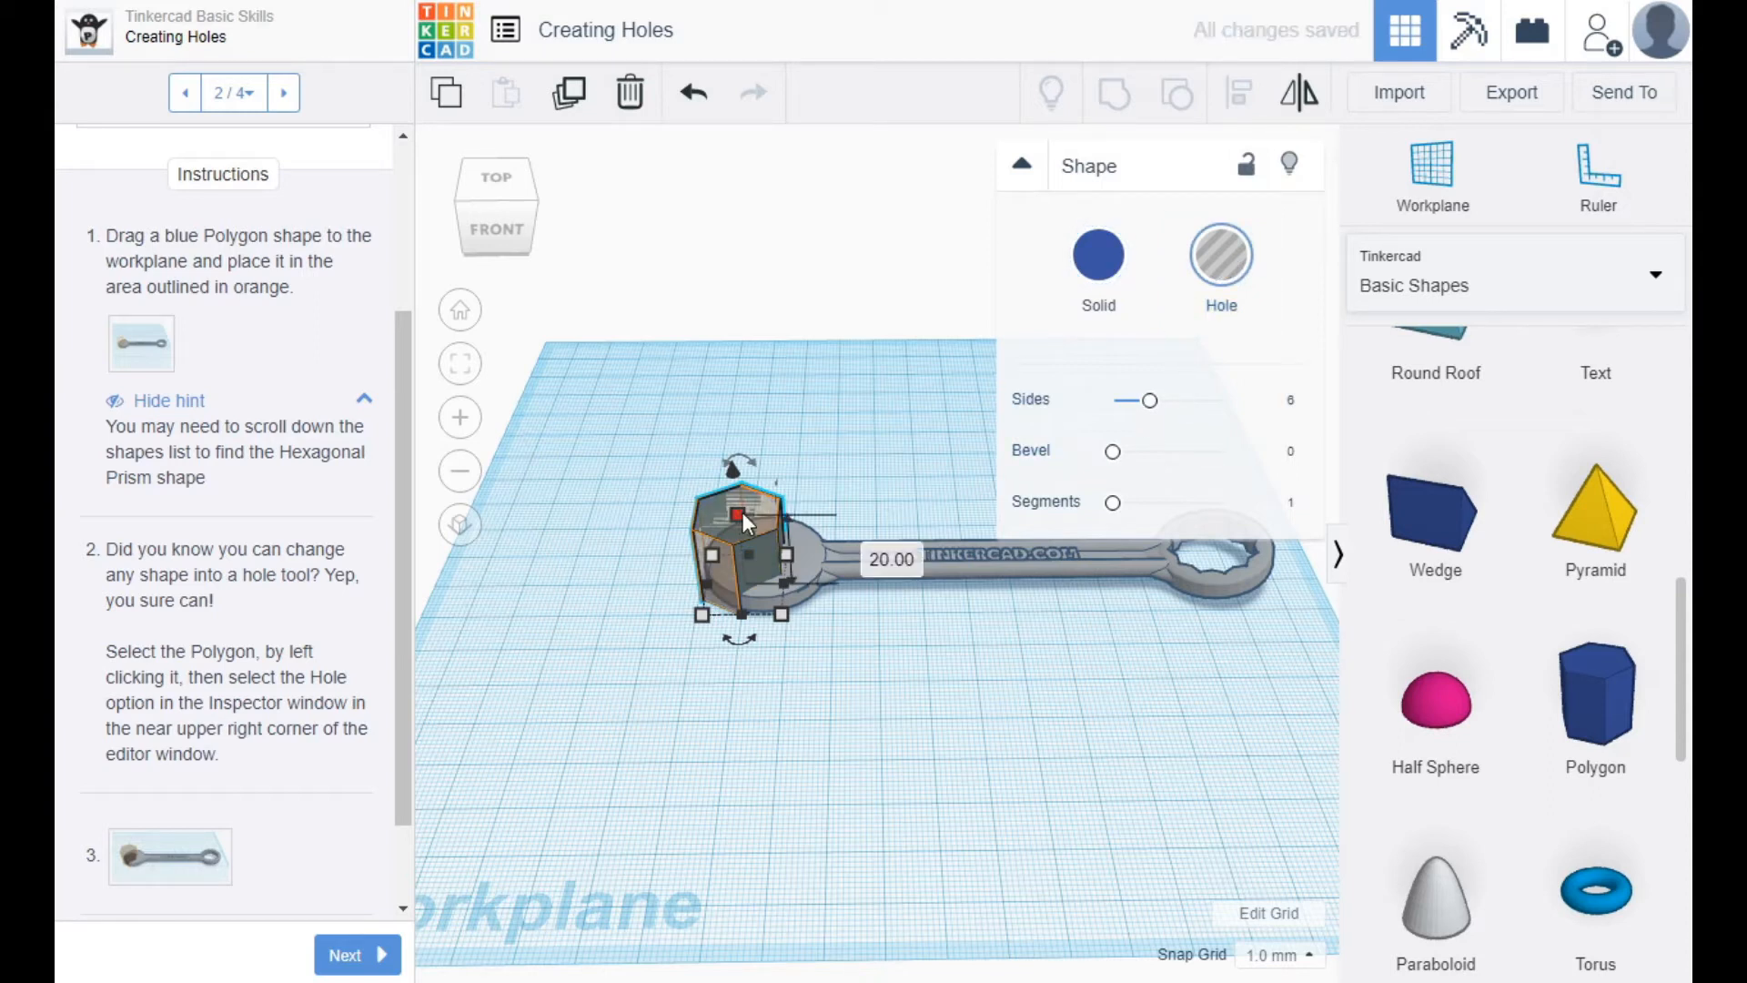
- Try moving the hexagonal hole off the wrench onto the empty front area, and undo the move
{"action": "left_click_drag", "start_coordinate": [722, 527], "coordinate": [918, 732]}
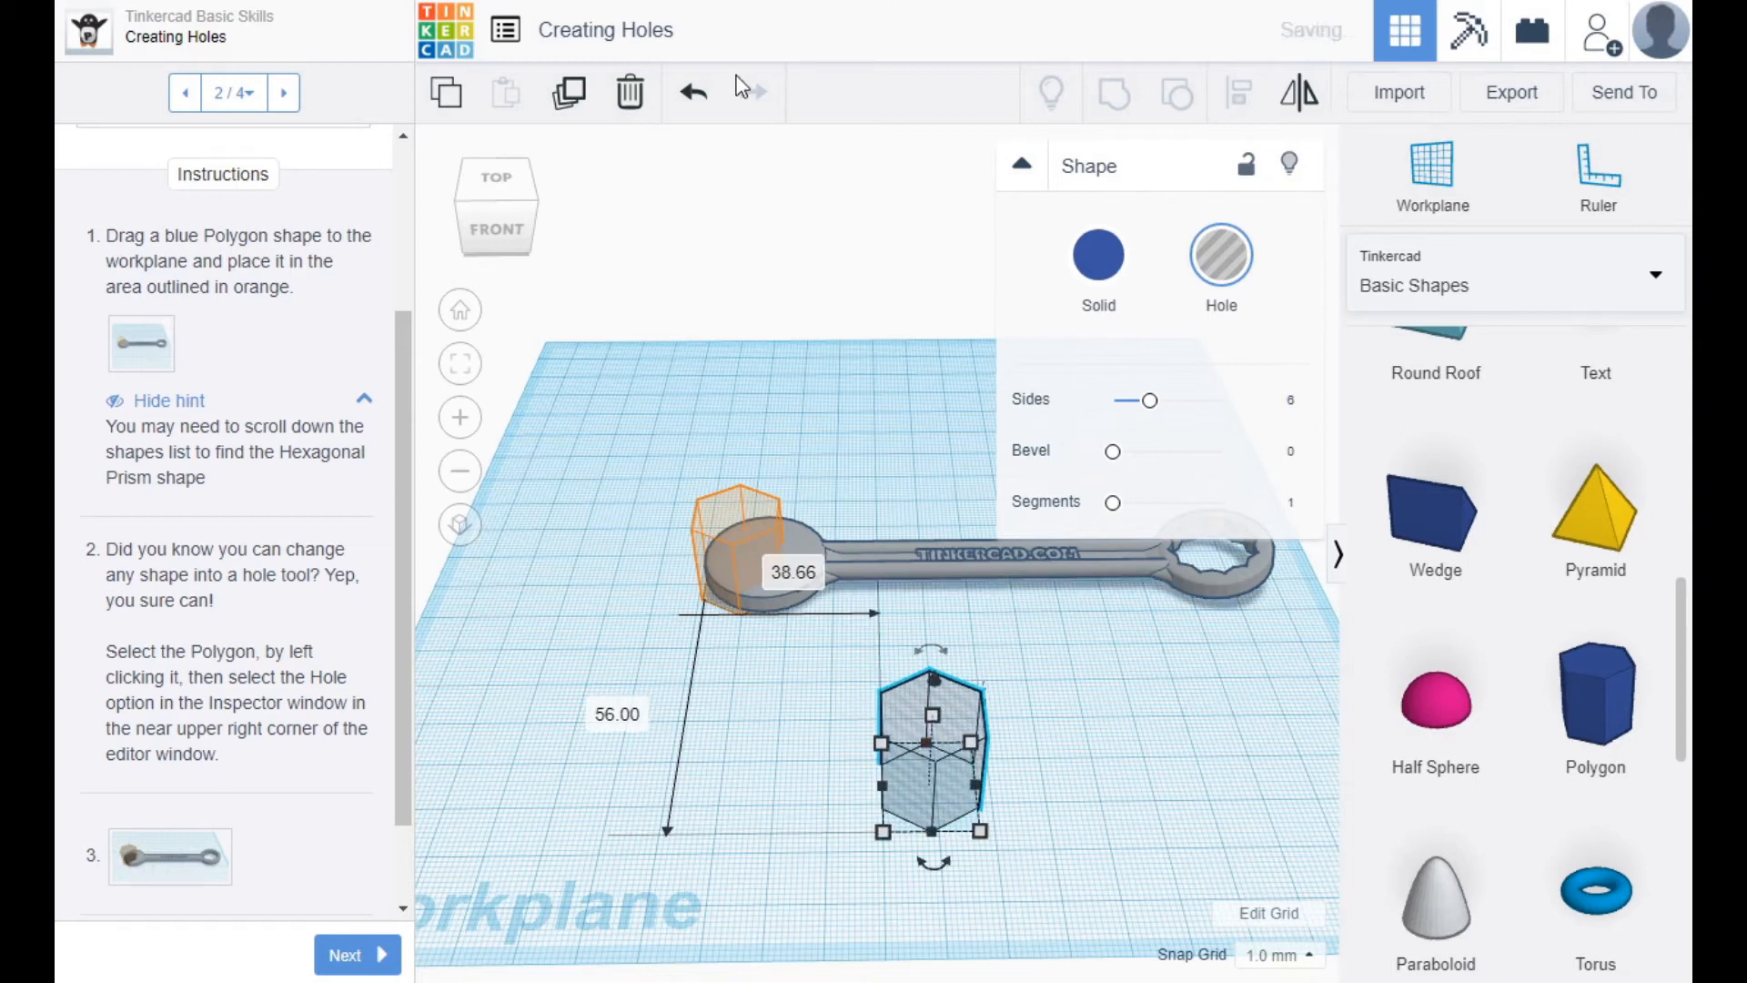
{"action": "left_click", "coordinate": [693, 92]}
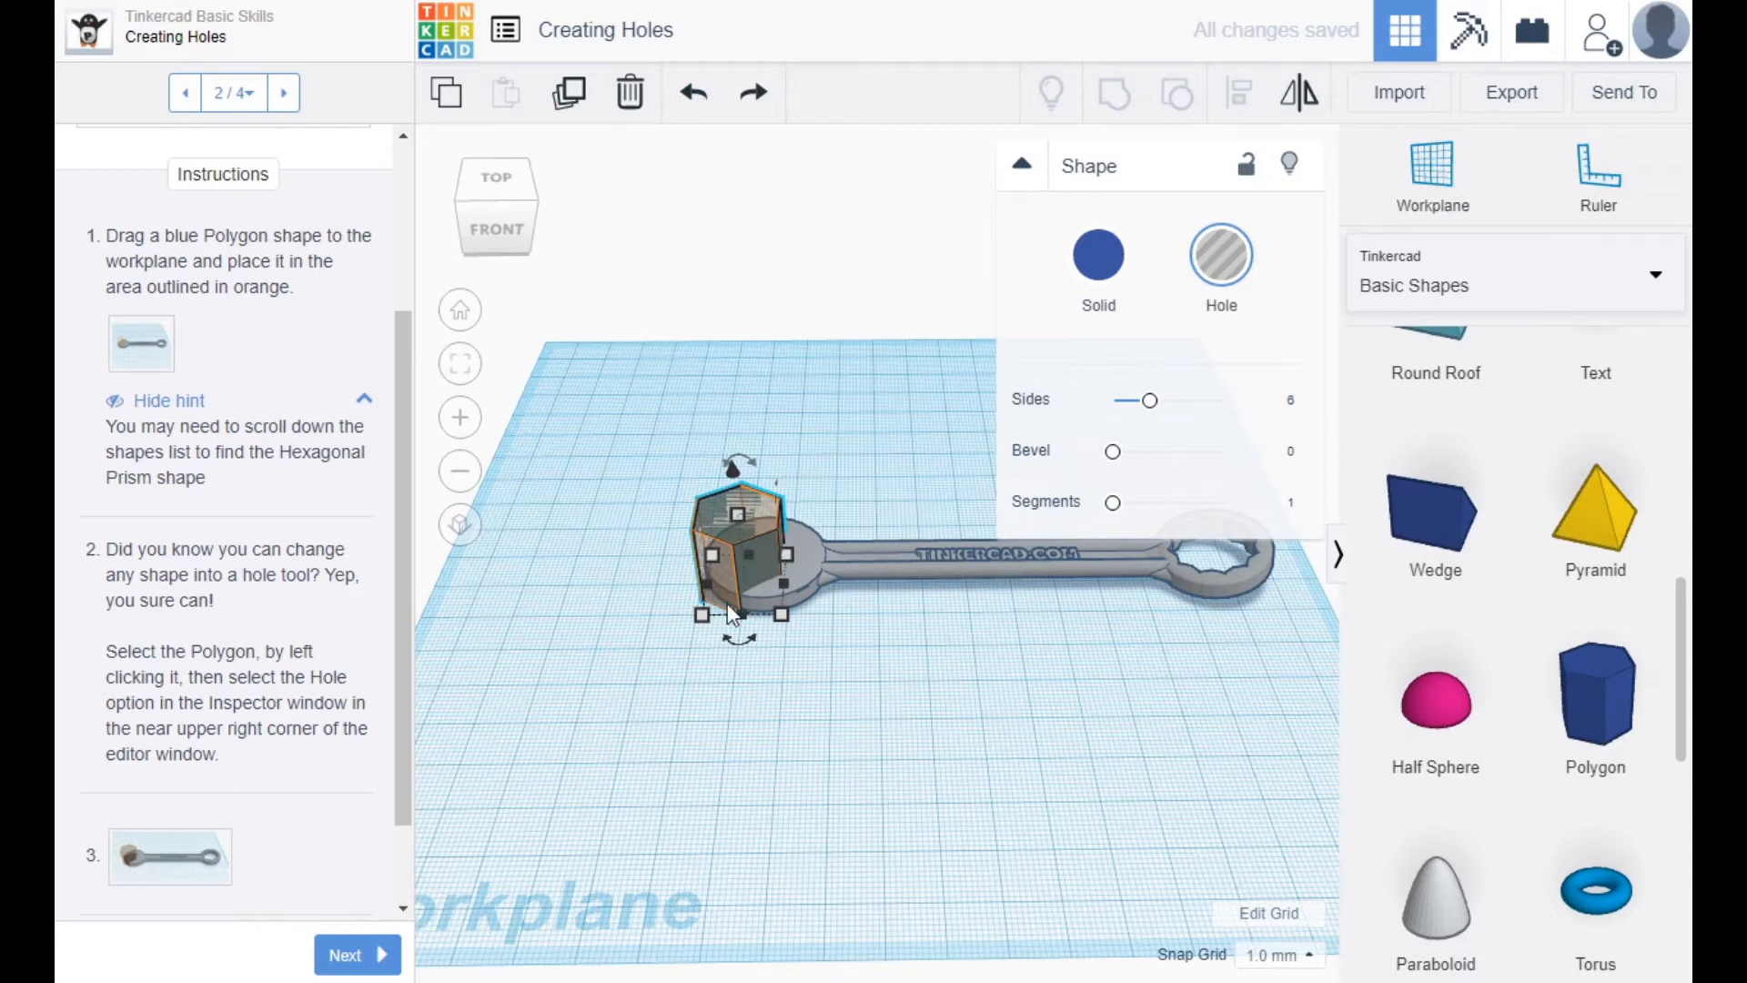
- Check the enlarged reference picture of the hole on the wrench and advance the lesson to page 3
{"action": "scroll", "coordinate": [260, 675], "scroll_direction": "down", "scroll_amount": 2}
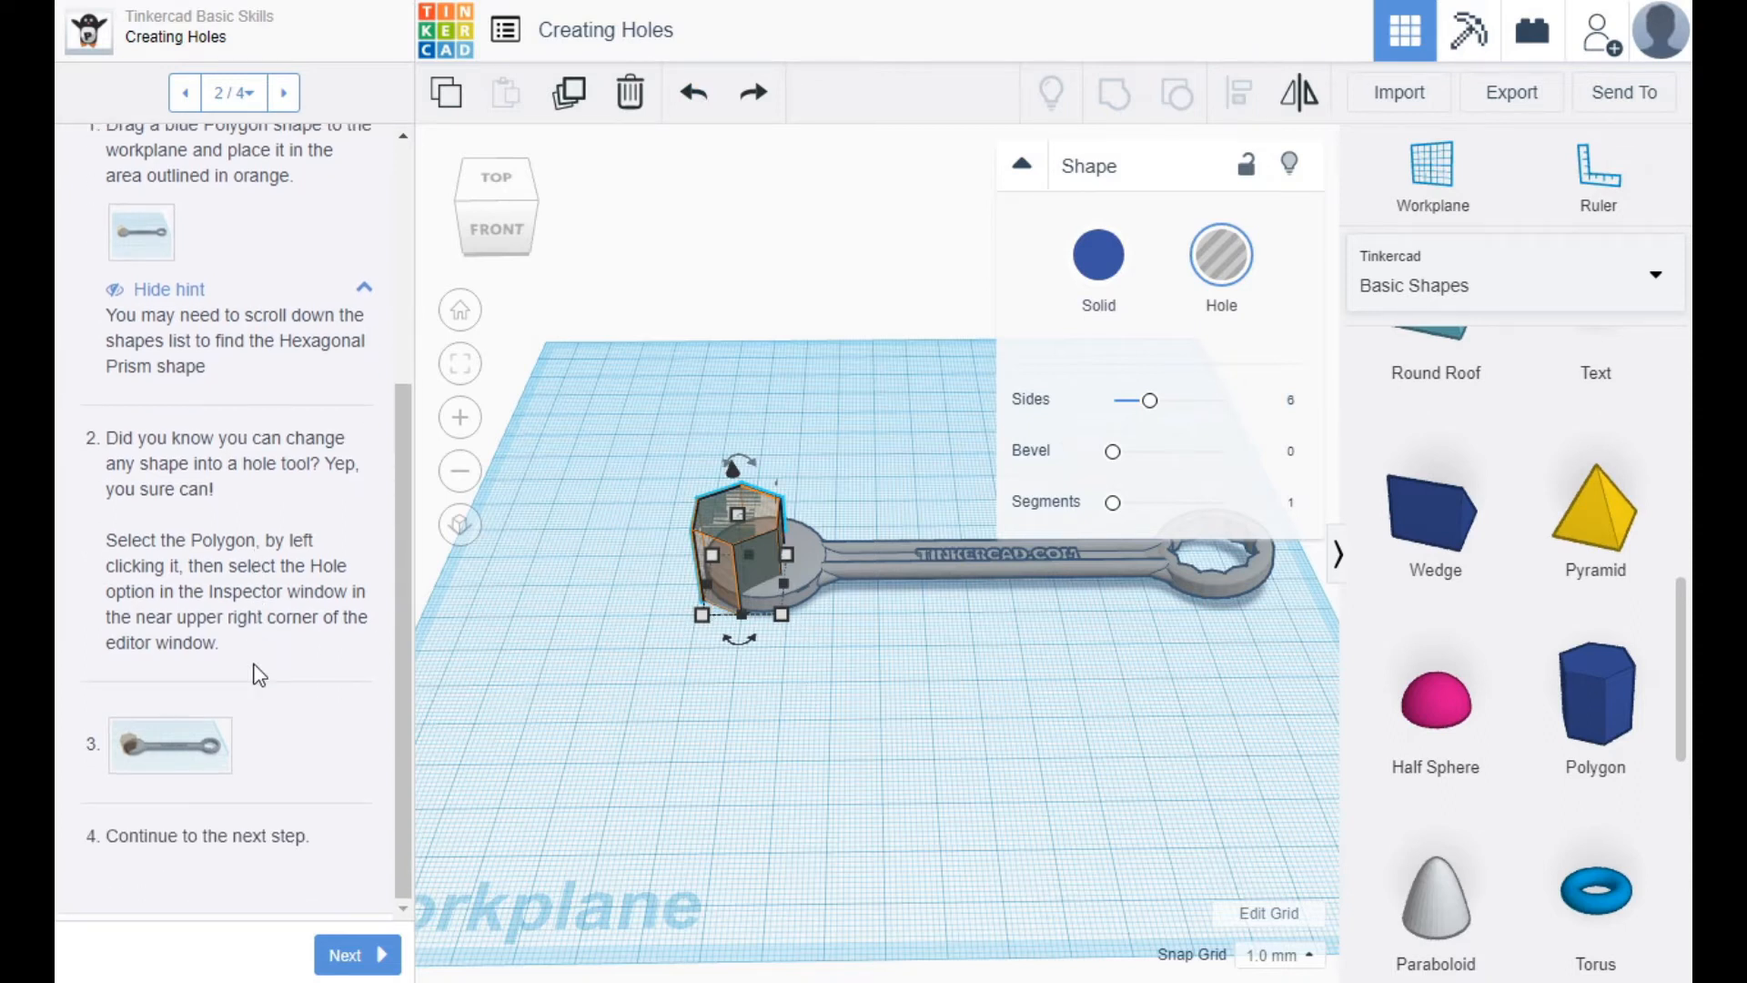
{"action": "left_click", "coordinate": [215, 748]}
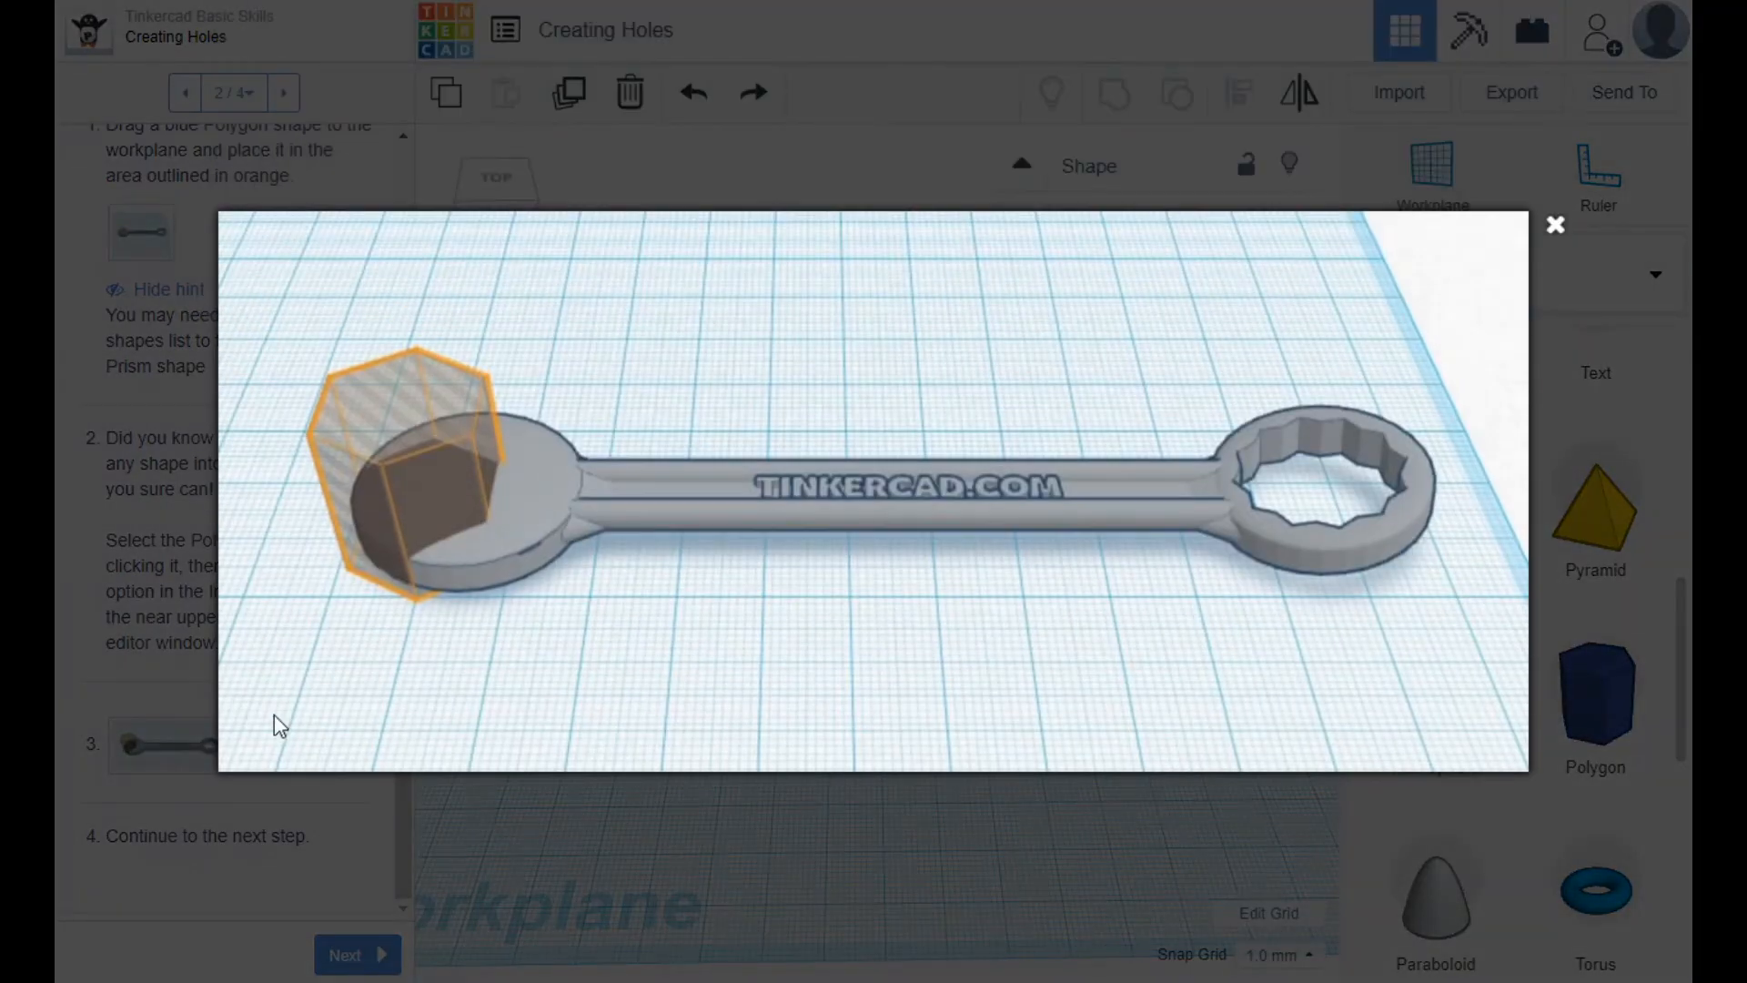
{"action": "left_click", "coordinate": [1556, 226]}
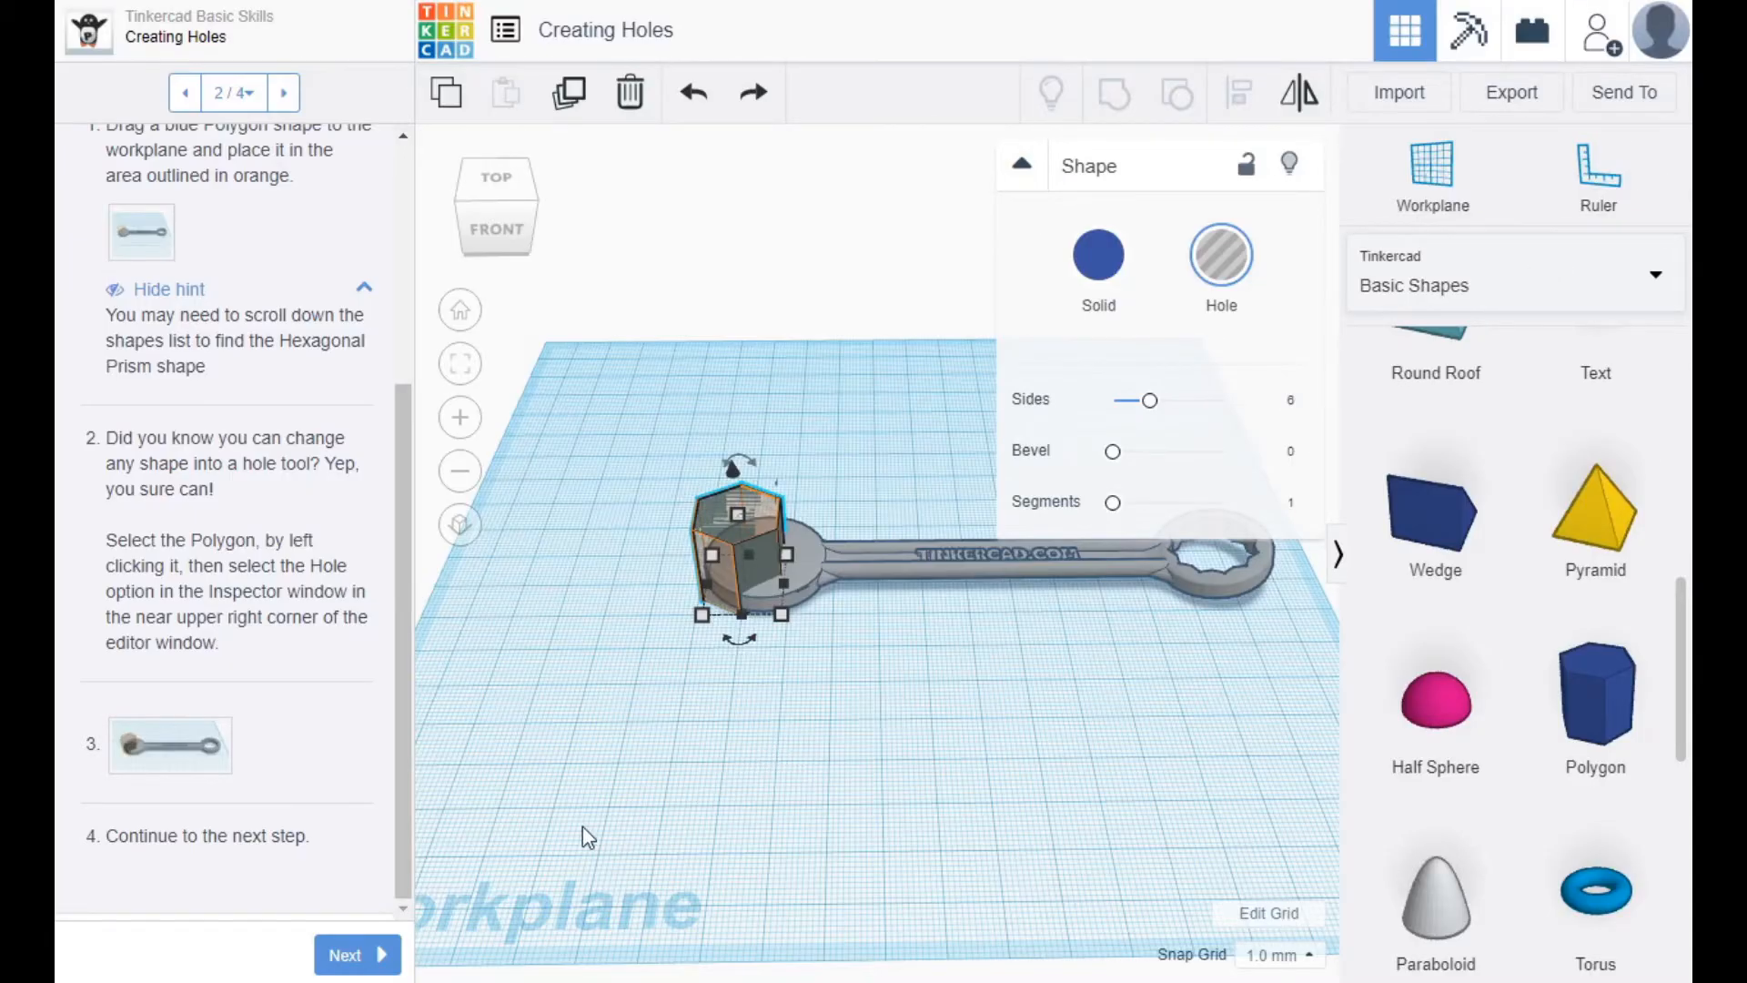
{"action": "left_click", "coordinate": [285, 92]}
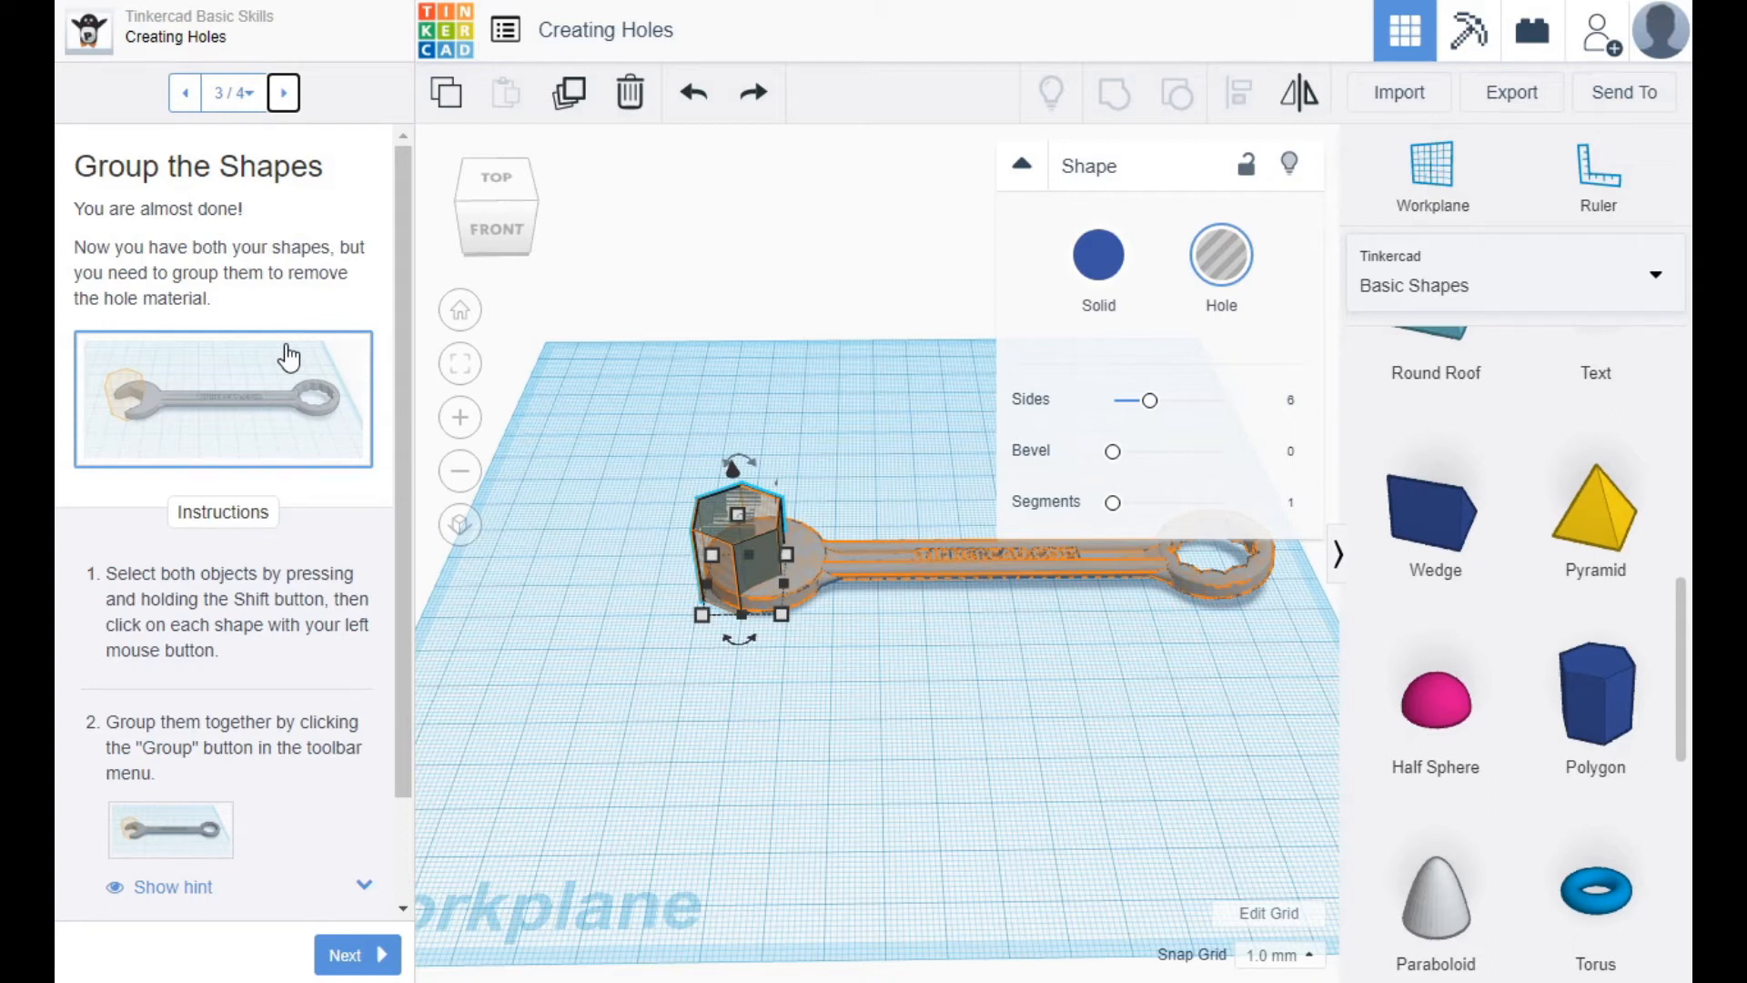
- View the enlarged picture of the grouped wrench, close it, and read the grouping instructions
{"action": "left_click", "coordinate": [259, 396]}
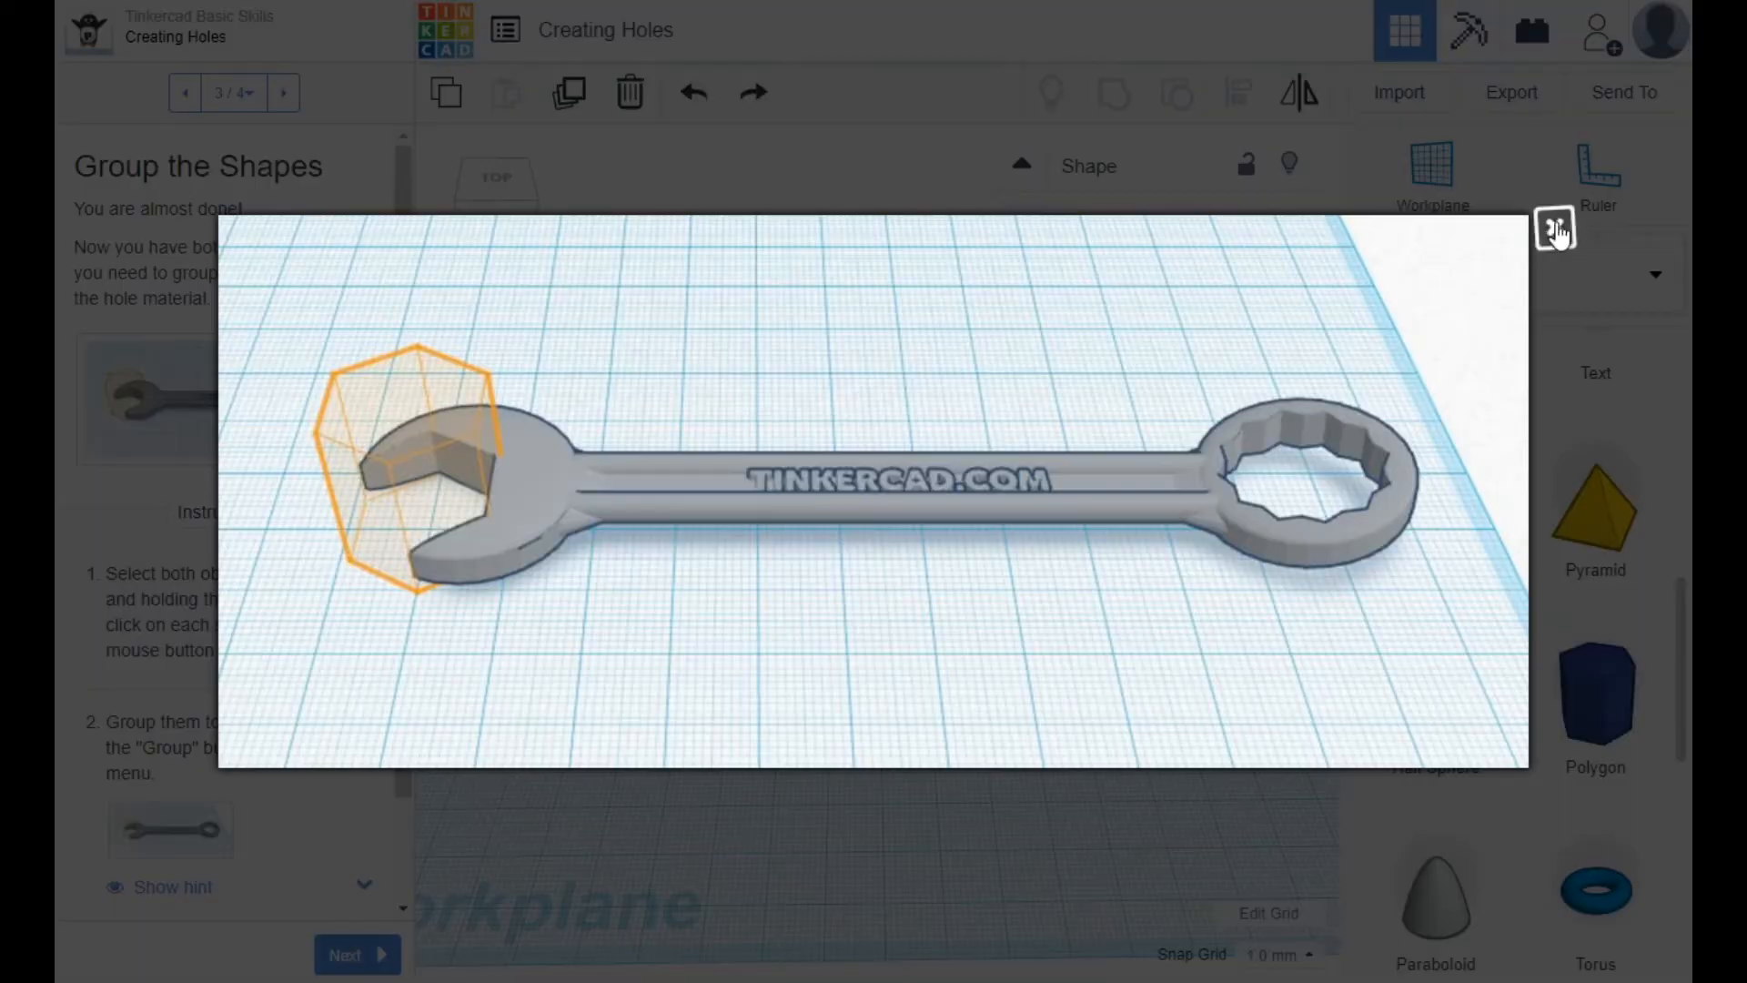
{"action": "left_click", "coordinate": [1556, 228]}
{"action": "scroll", "coordinate": [264, 518], "scroll_direction": "down", "scroll_amount": 2}
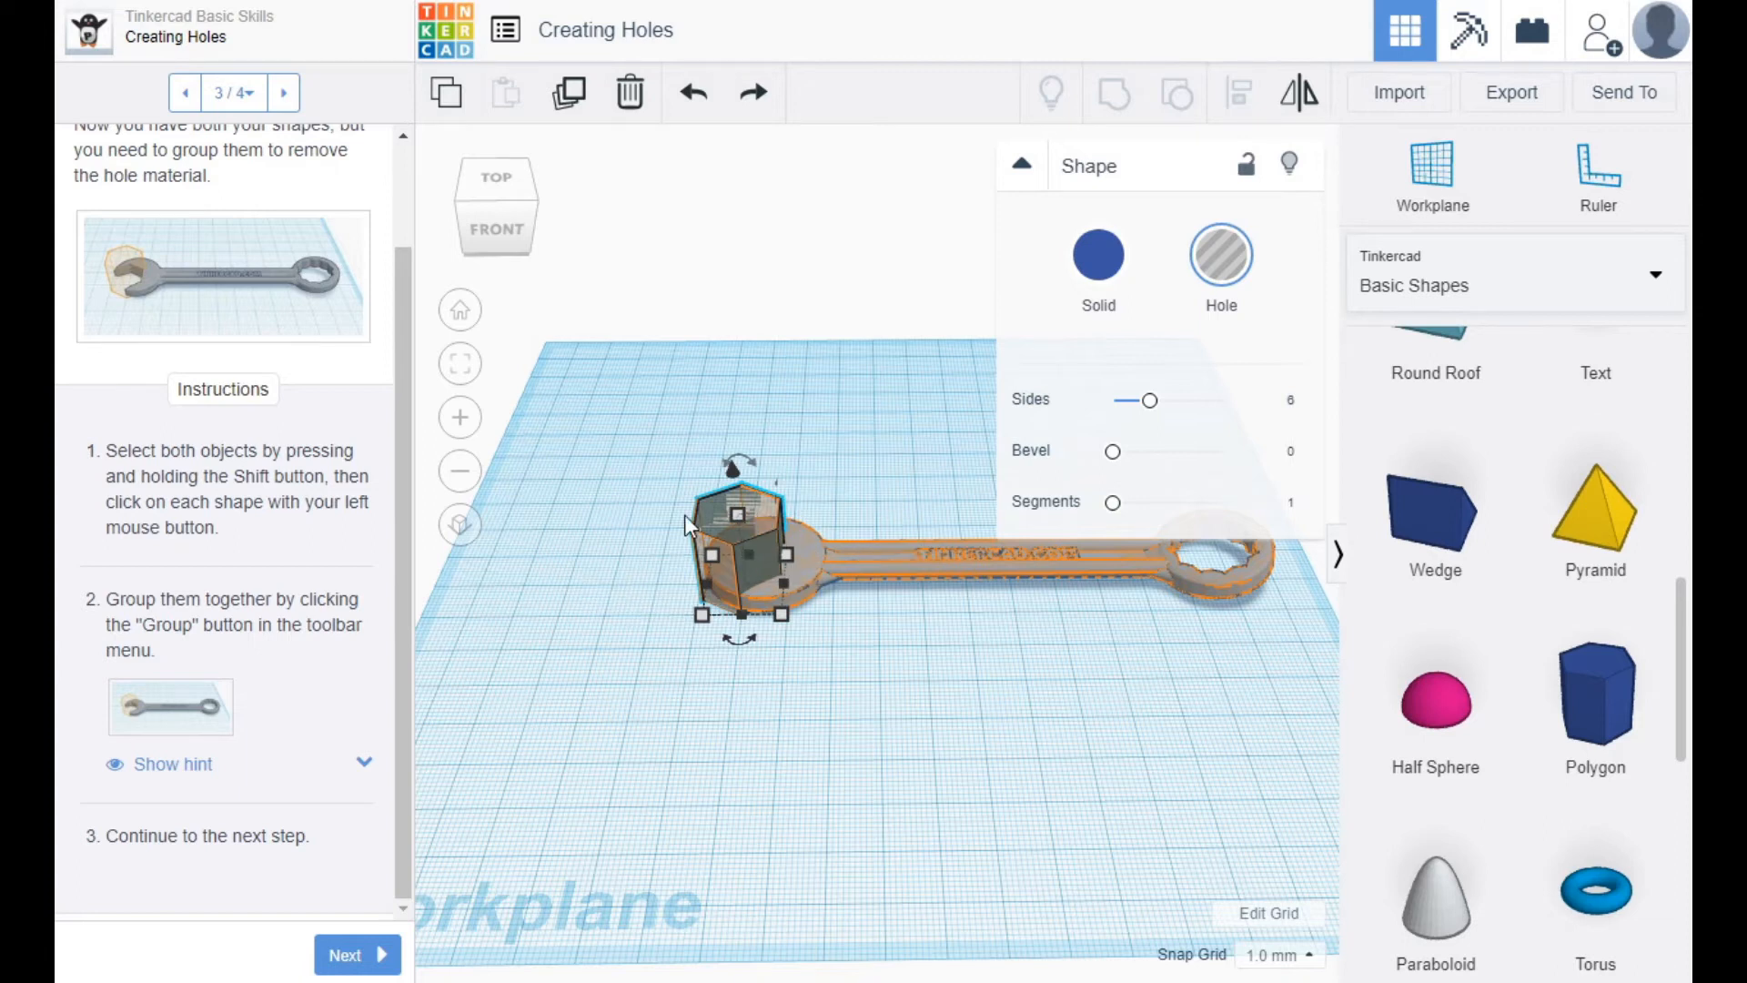
- Select the wrench and the hexagonal hole together
{"action": "left_click", "coordinate": [606, 536]}
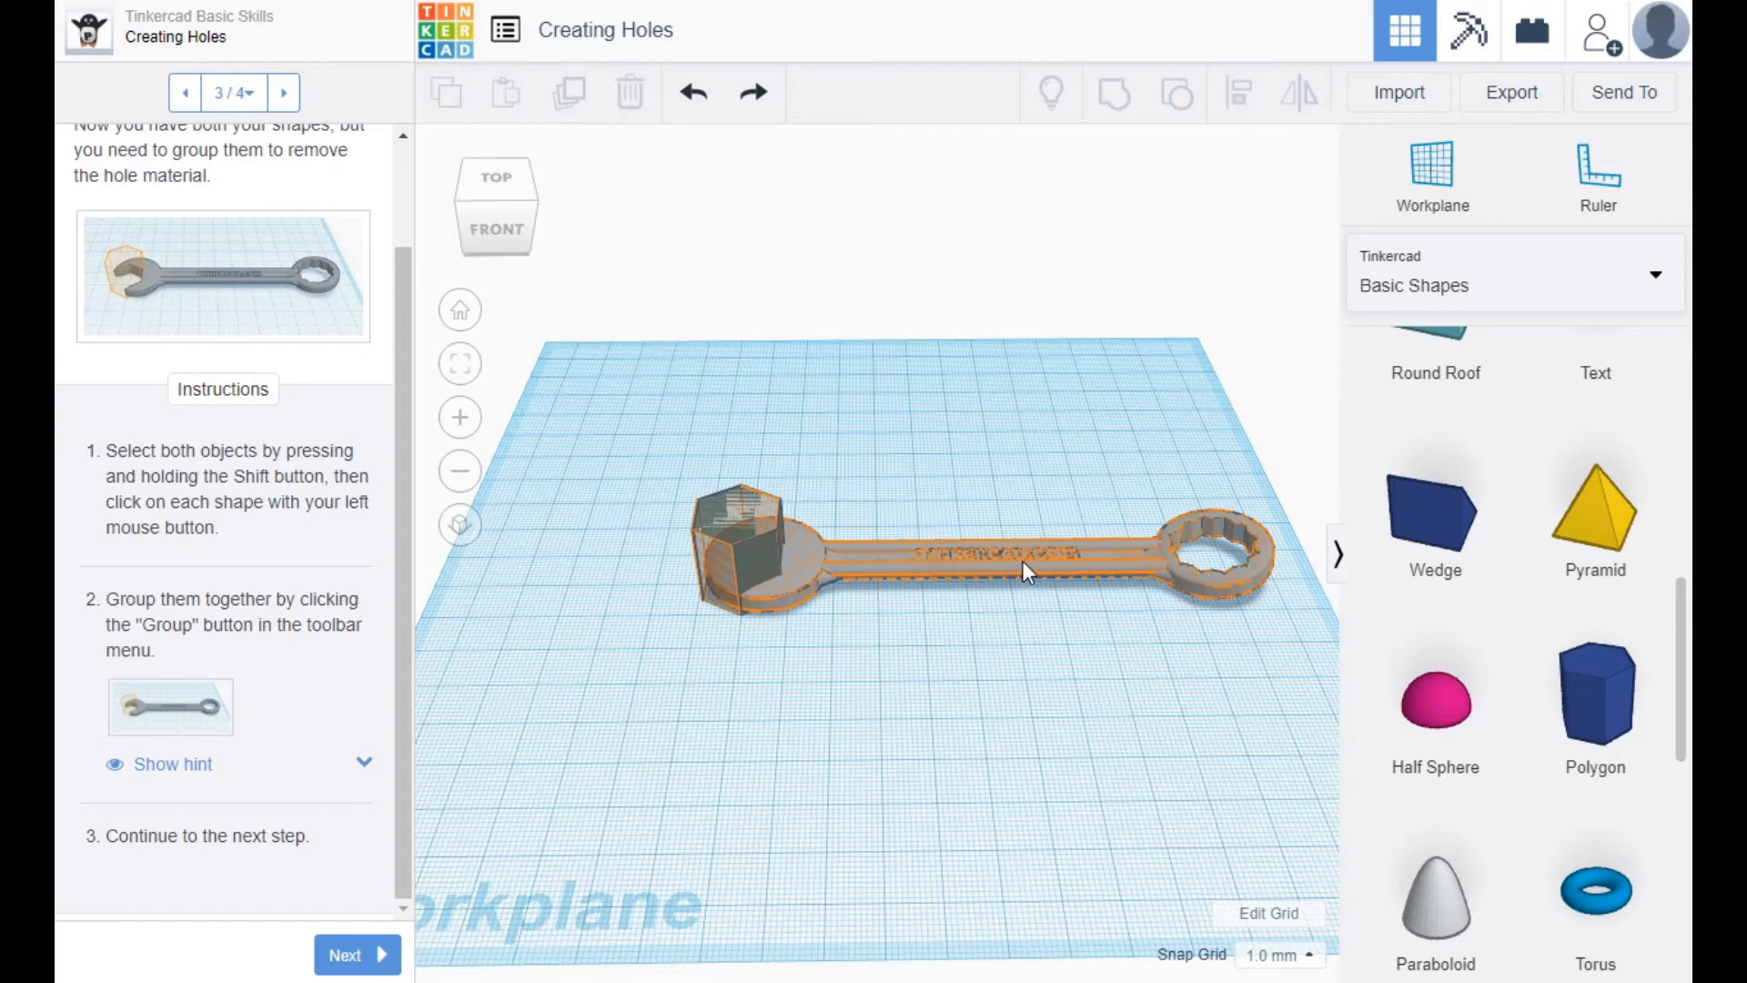
{"action": "left_click", "coordinate": [1092, 546]}
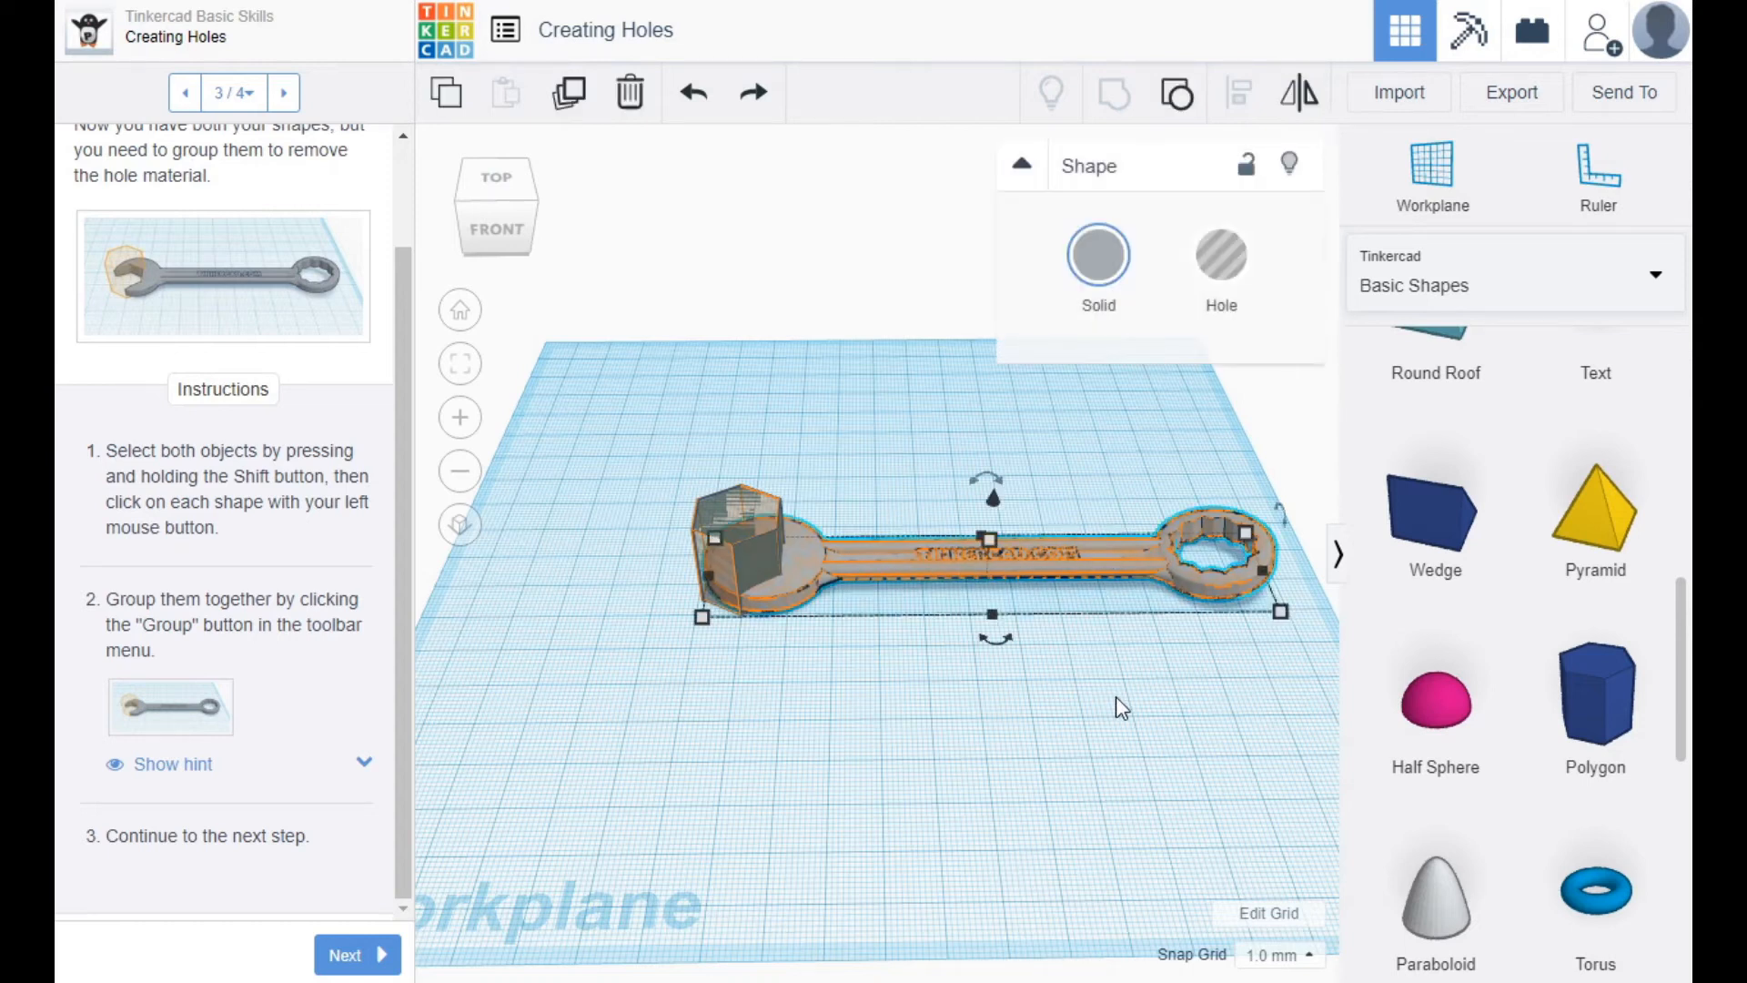
{"action": "left_click", "coordinate": [734, 507]}
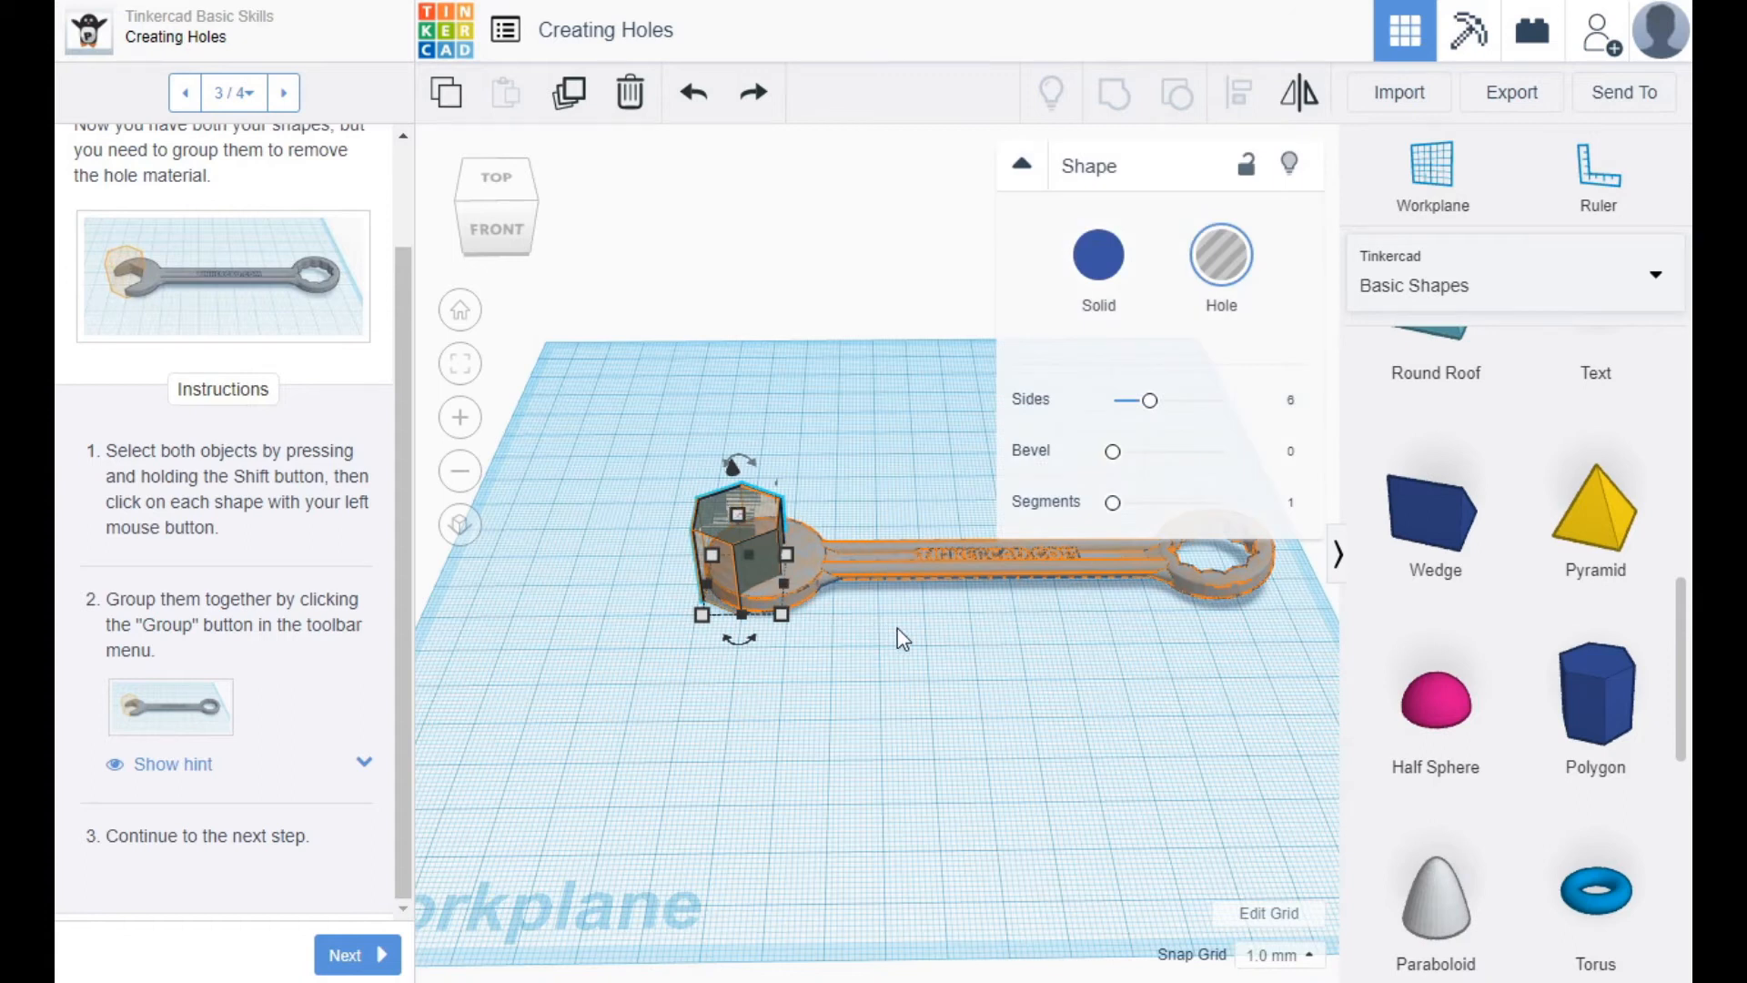
{"action": "left_click", "coordinate": [975, 653]}
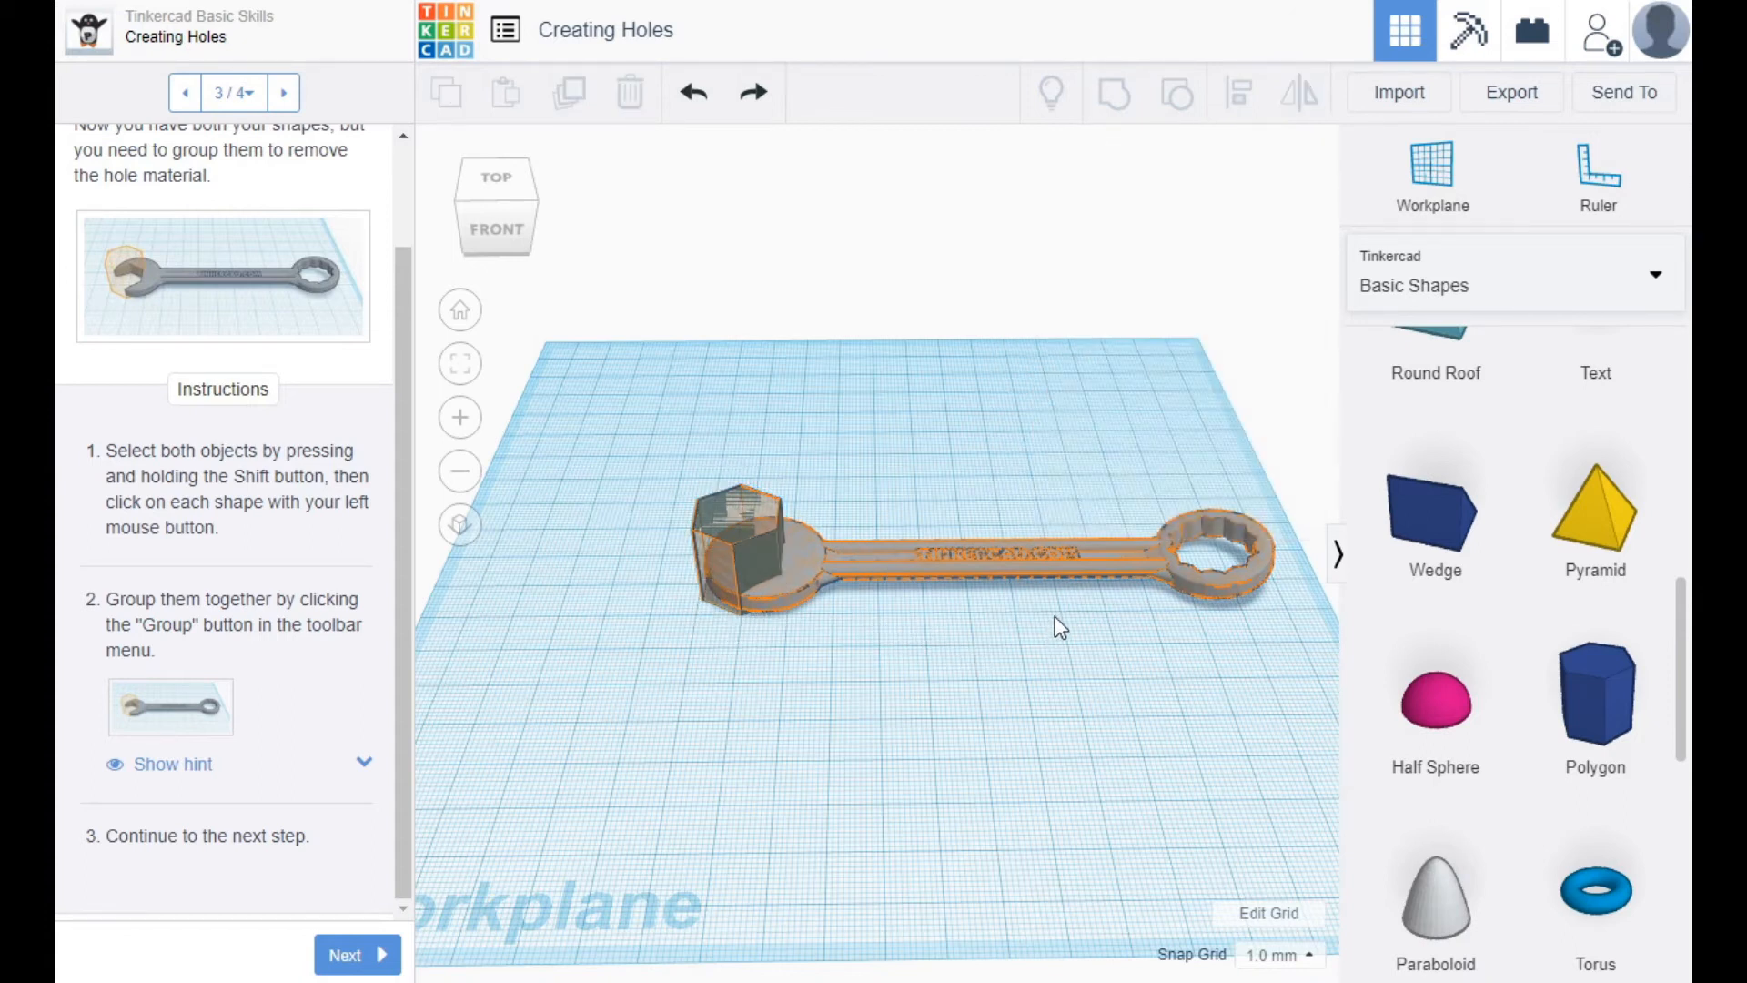
{"action": "left_click", "coordinate": [1079, 560]}
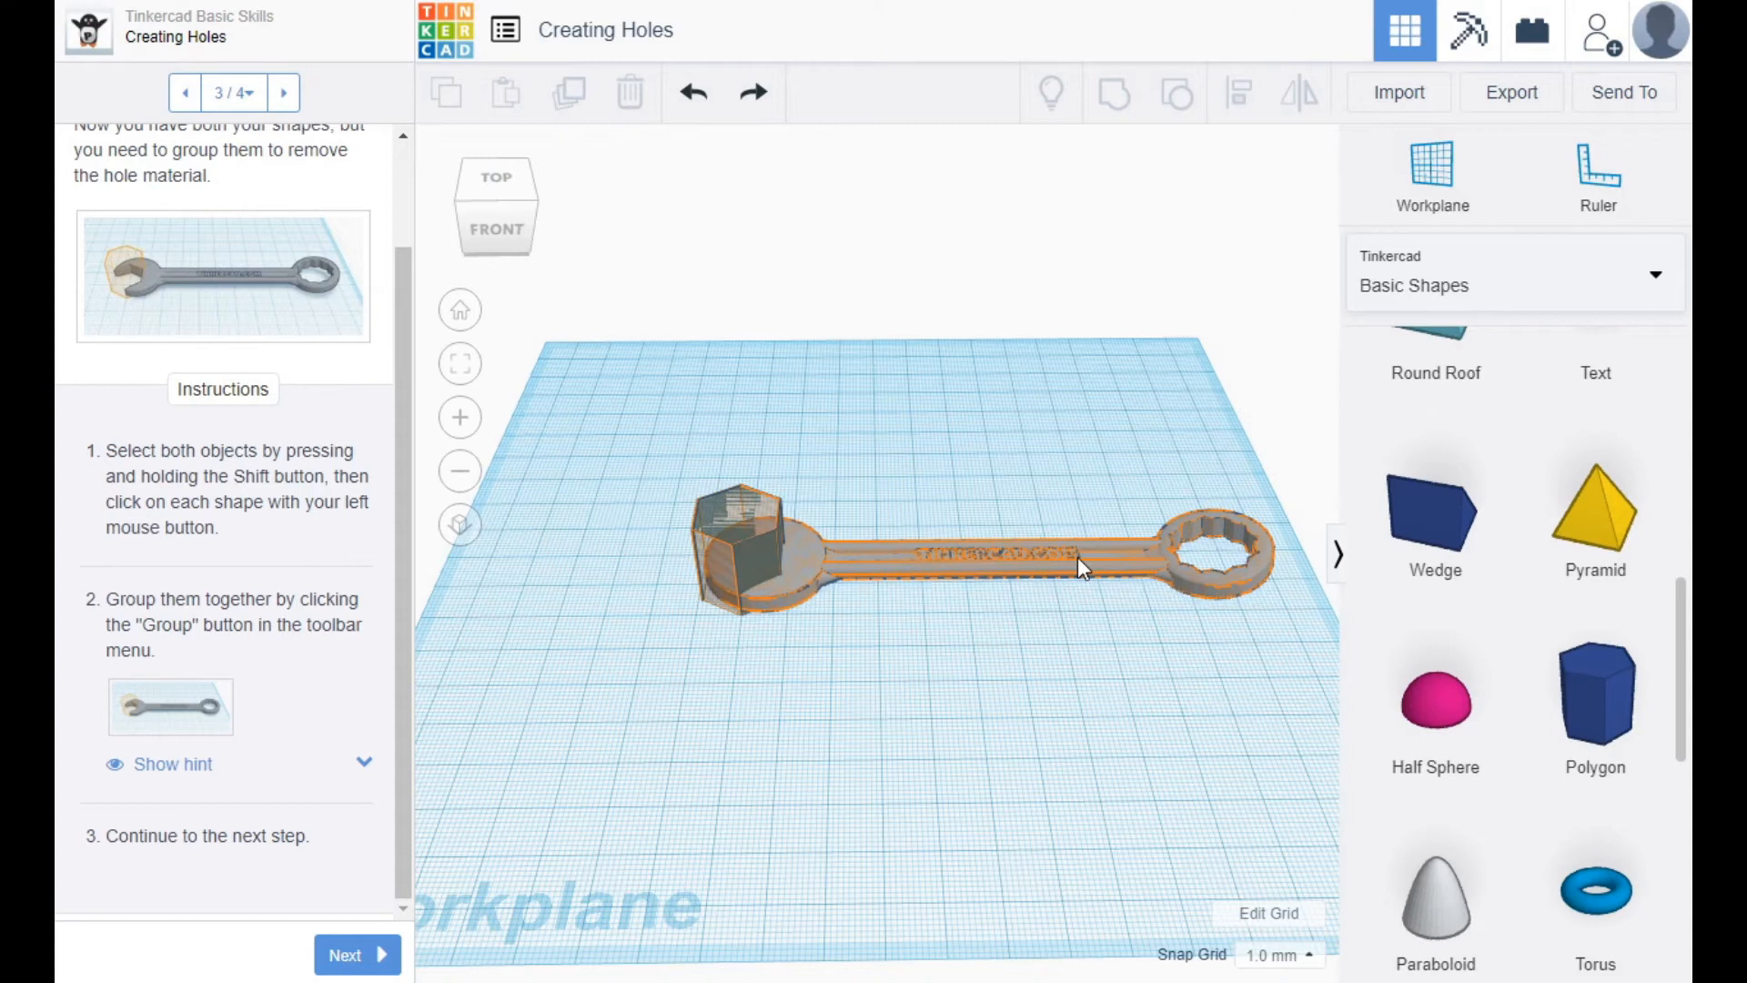
{"action": "left_click", "coordinate": [723, 500], "text": "shift"}
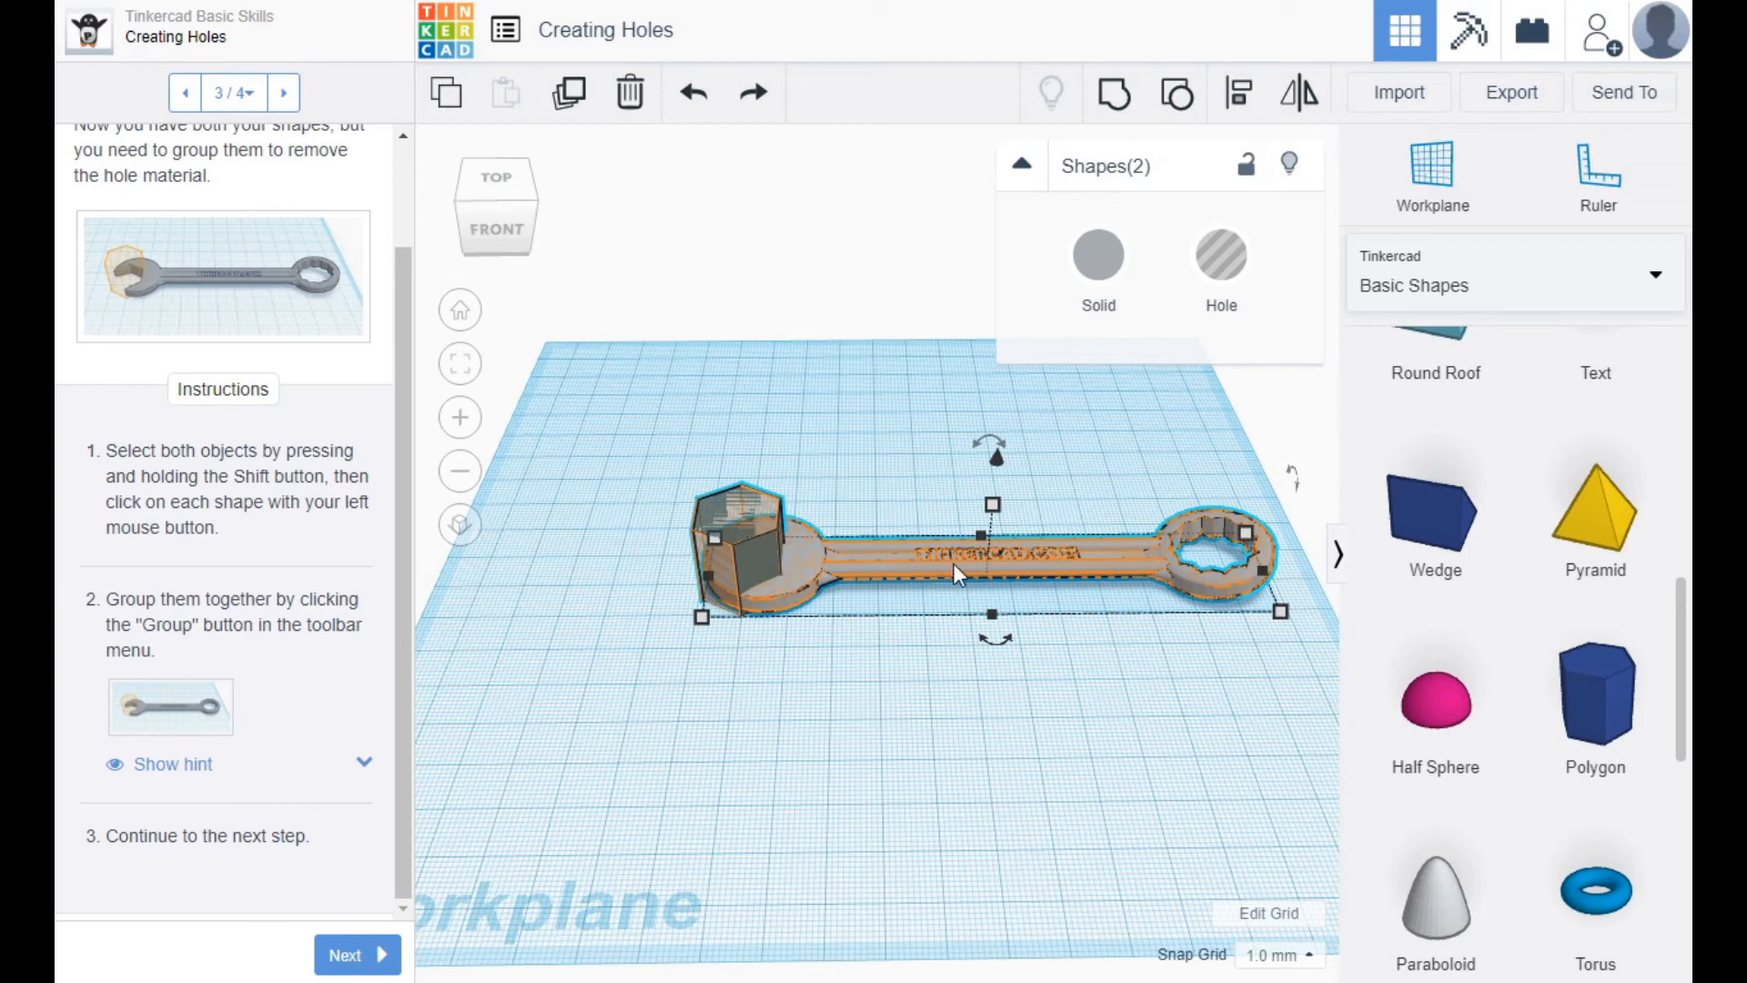
- Shift the wrench and hole together about 8.3 mm toward the front of the workplane and return them to their outlines
{"action": "right_click_drag", "start_coordinate": [891, 705], "coordinate": [875, 674]}
{"action": "mouse_move", "coordinate": [727, 526]}
{"action": "left_mouse_down"}
{"action": "mouse_move", "coordinate": [697, 549]}
{"action": "mouse_move", "coordinate": [729, 549]}
{"action": "left_mouse_up"}
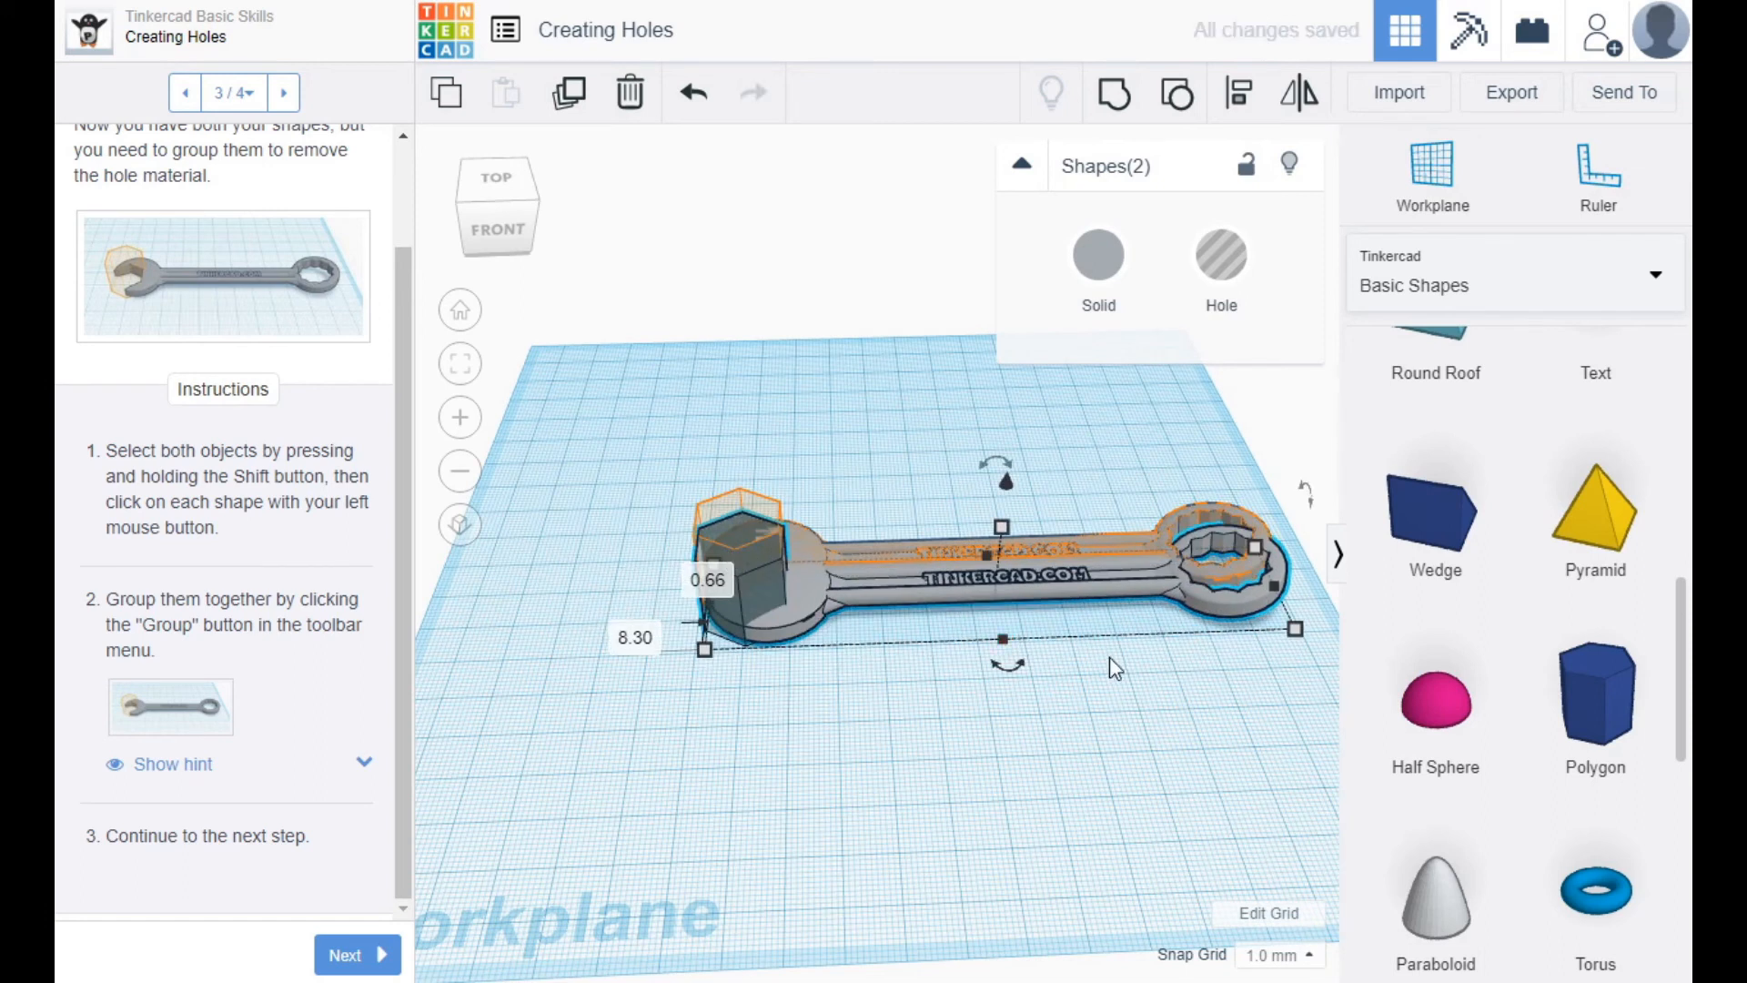
{"action": "left_click", "coordinate": [905, 555]}
{"action": "left_click_drag", "start_coordinate": [902, 542], "coordinate": [908, 526]}
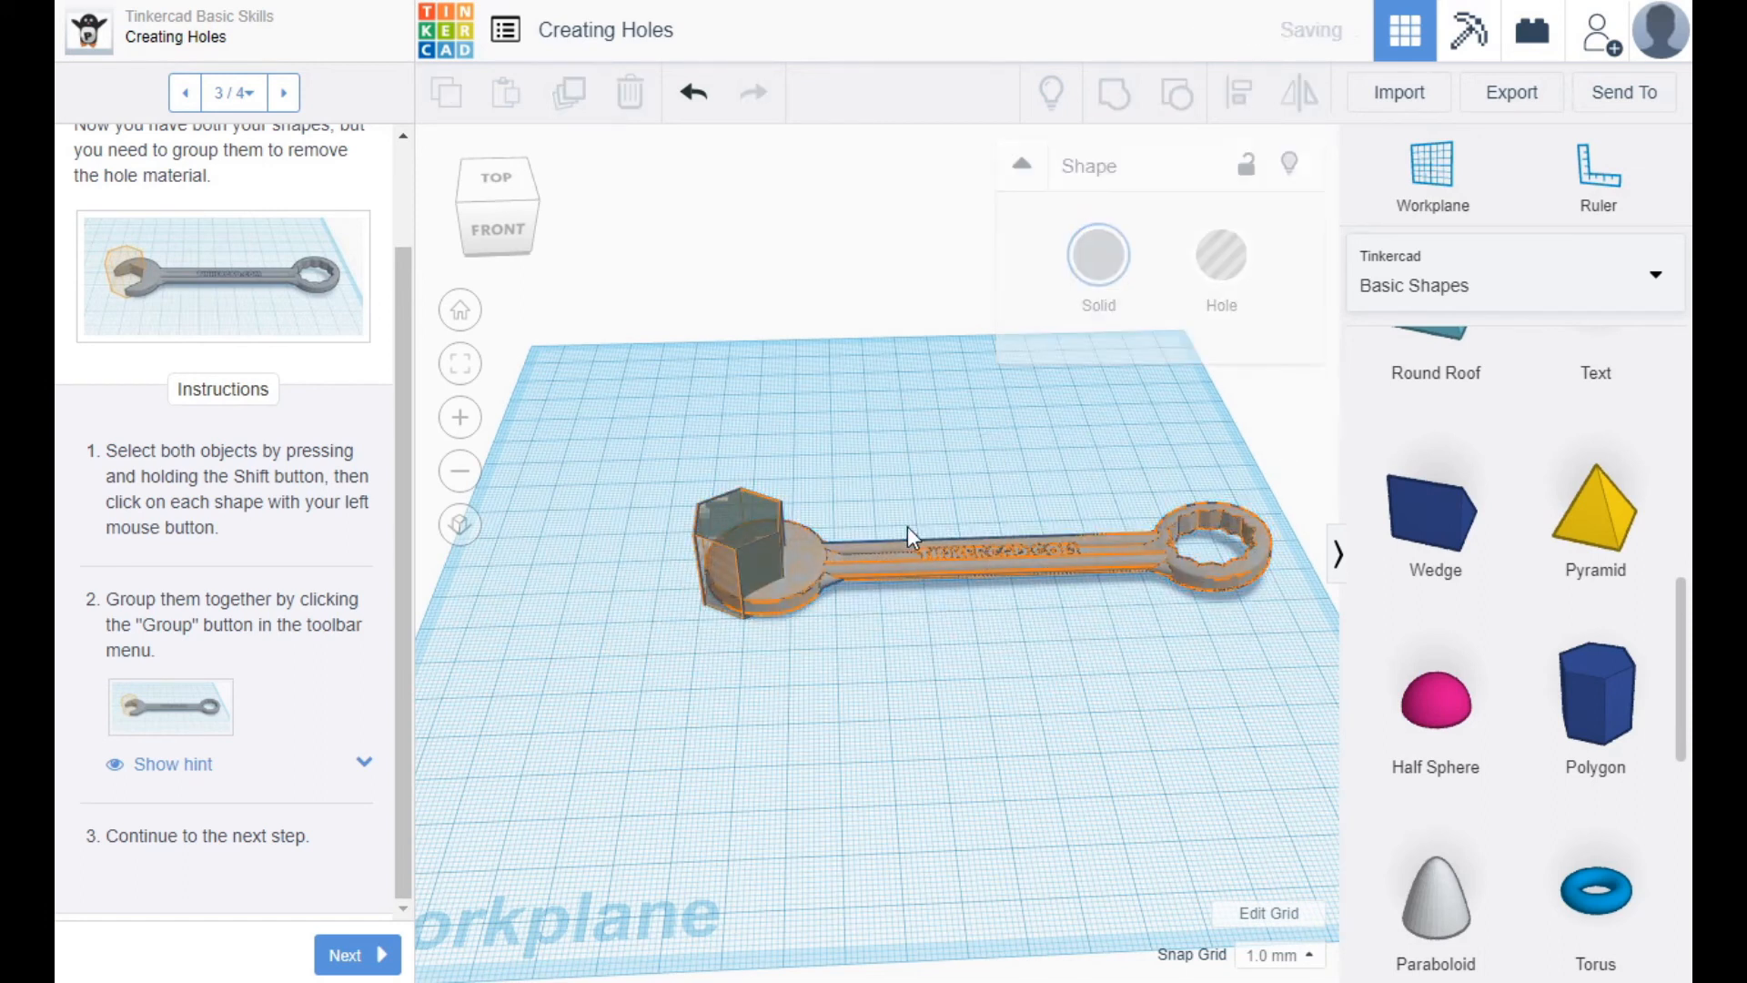
- Try moving only the hexagonal hole away from the wrench head, and undo the move
{"action": "left_click", "coordinate": [739, 538]}
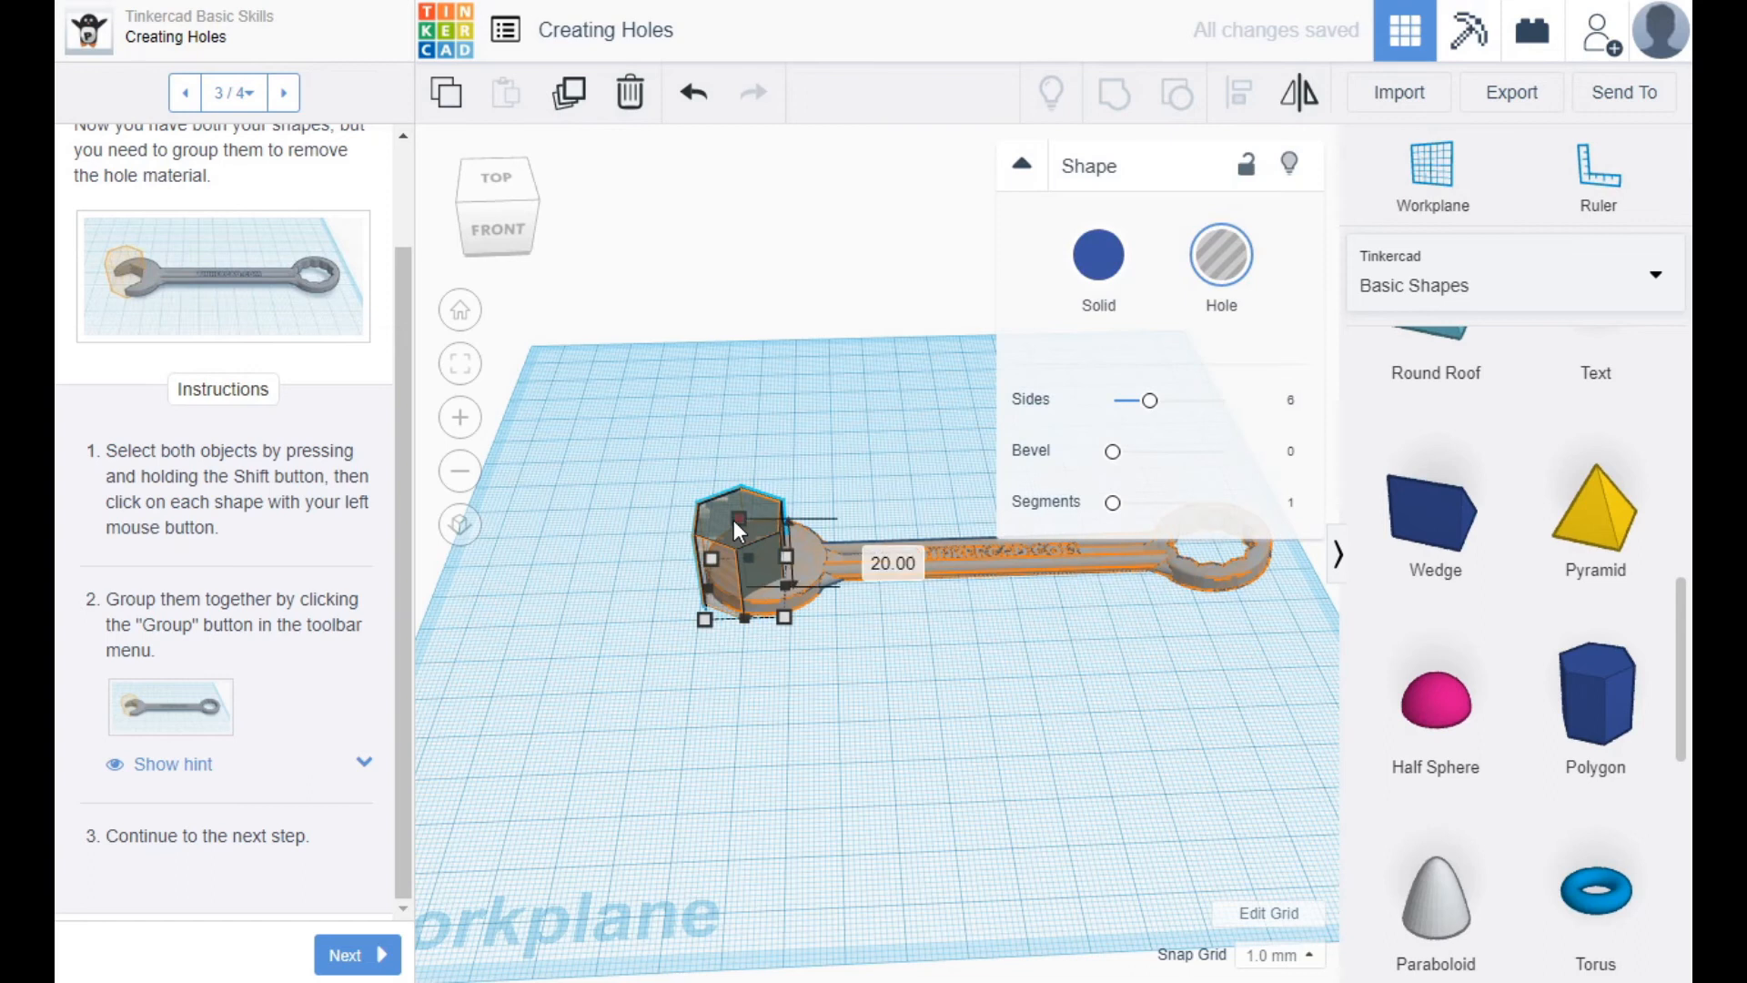
{"action": "left_click_drag", "start_coordinate": [733, 521], "coordinate": [620, 605]}
{"action": "left_click", "coordinate": [652, 584]}
{"action": "key", "text": "ctrl+z"}
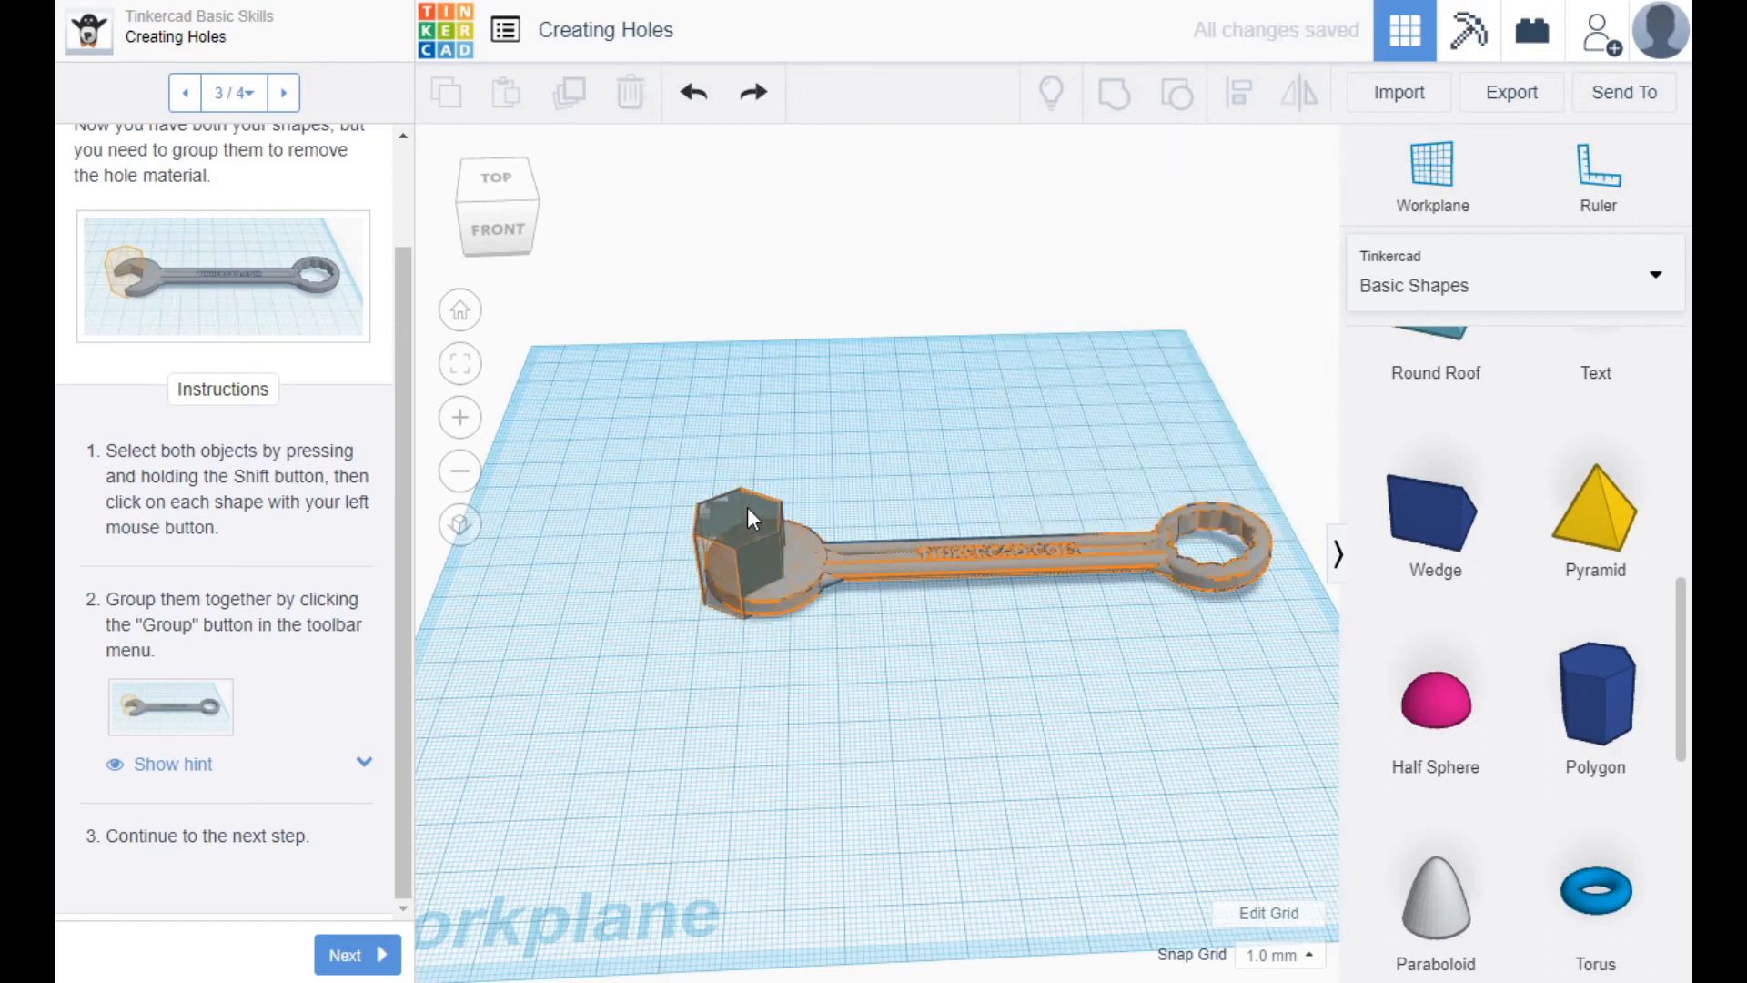
- Try dragging the hexagonal hole clear of the wrench head onto the empty workplane, and undo that move
{"action": "left_click", "coordinate": [718, 524]}
{"action": "left_click_drag", "start_coordinate": [766, 504], "coordinate": [632, 583]}
{"action": "right_click_drag", "start_coordinate": [964, 648], "coordinate": [937, 823]}
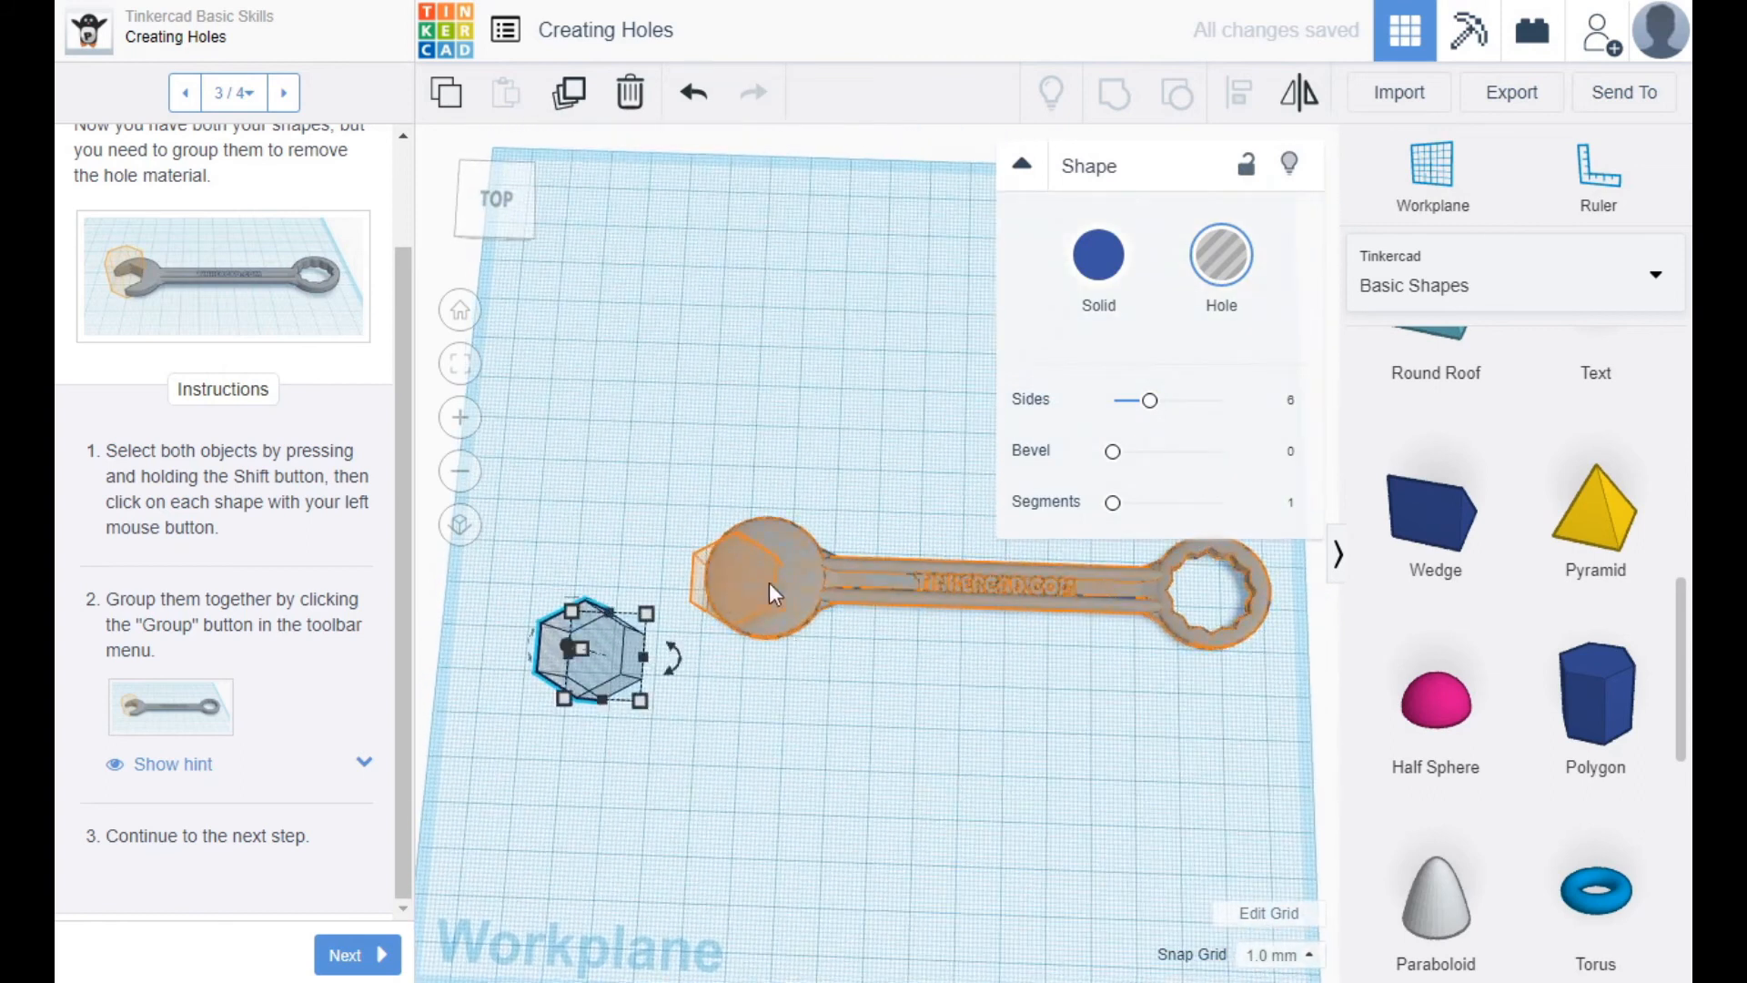
{"action": "key", "text": "ctrl+z"}
{"action": "right_click_drag", "start_coordinate": [1083, 696], "coordinate": [1061, 577]}
{"action": "right_click_drag", "start_coordinate": [923, 648], "coordinate": [910, 580]}
{"action": "left_click", "coordinate": [923, 603]}
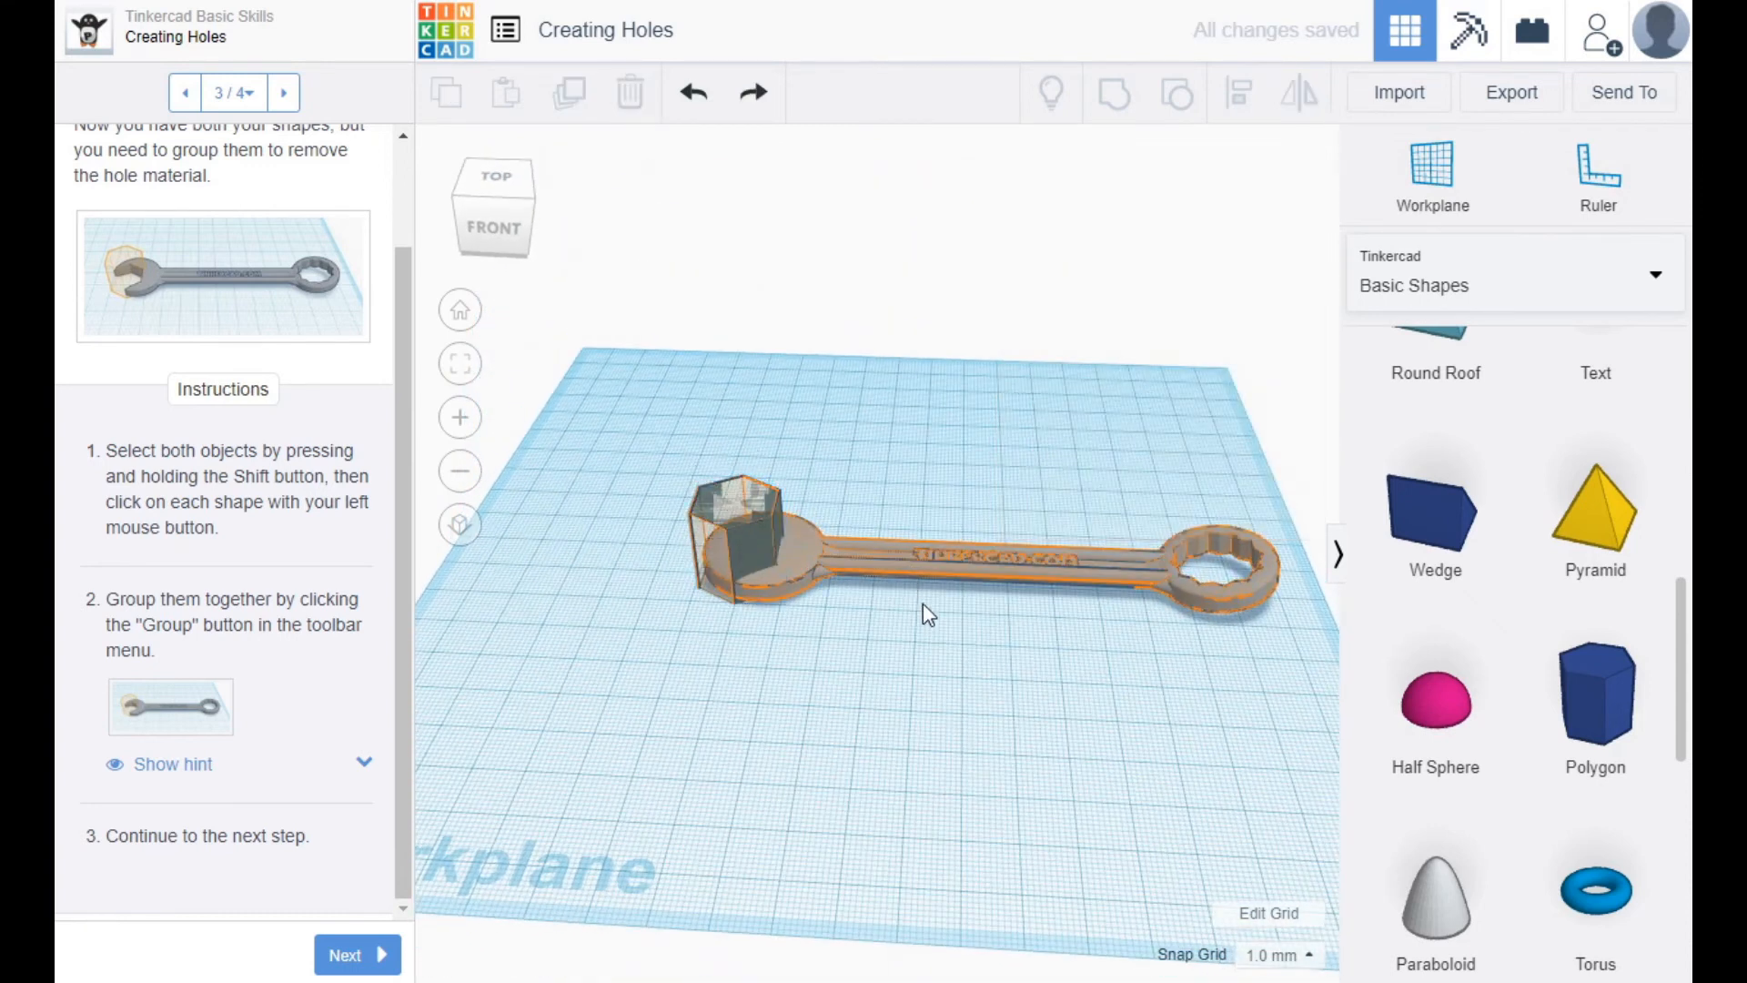
- Group the wrench with the hexagonal hole to cut the open jaw, and inspect the cut from above
{"action": "left_click", "coordinate": [920, 557]}
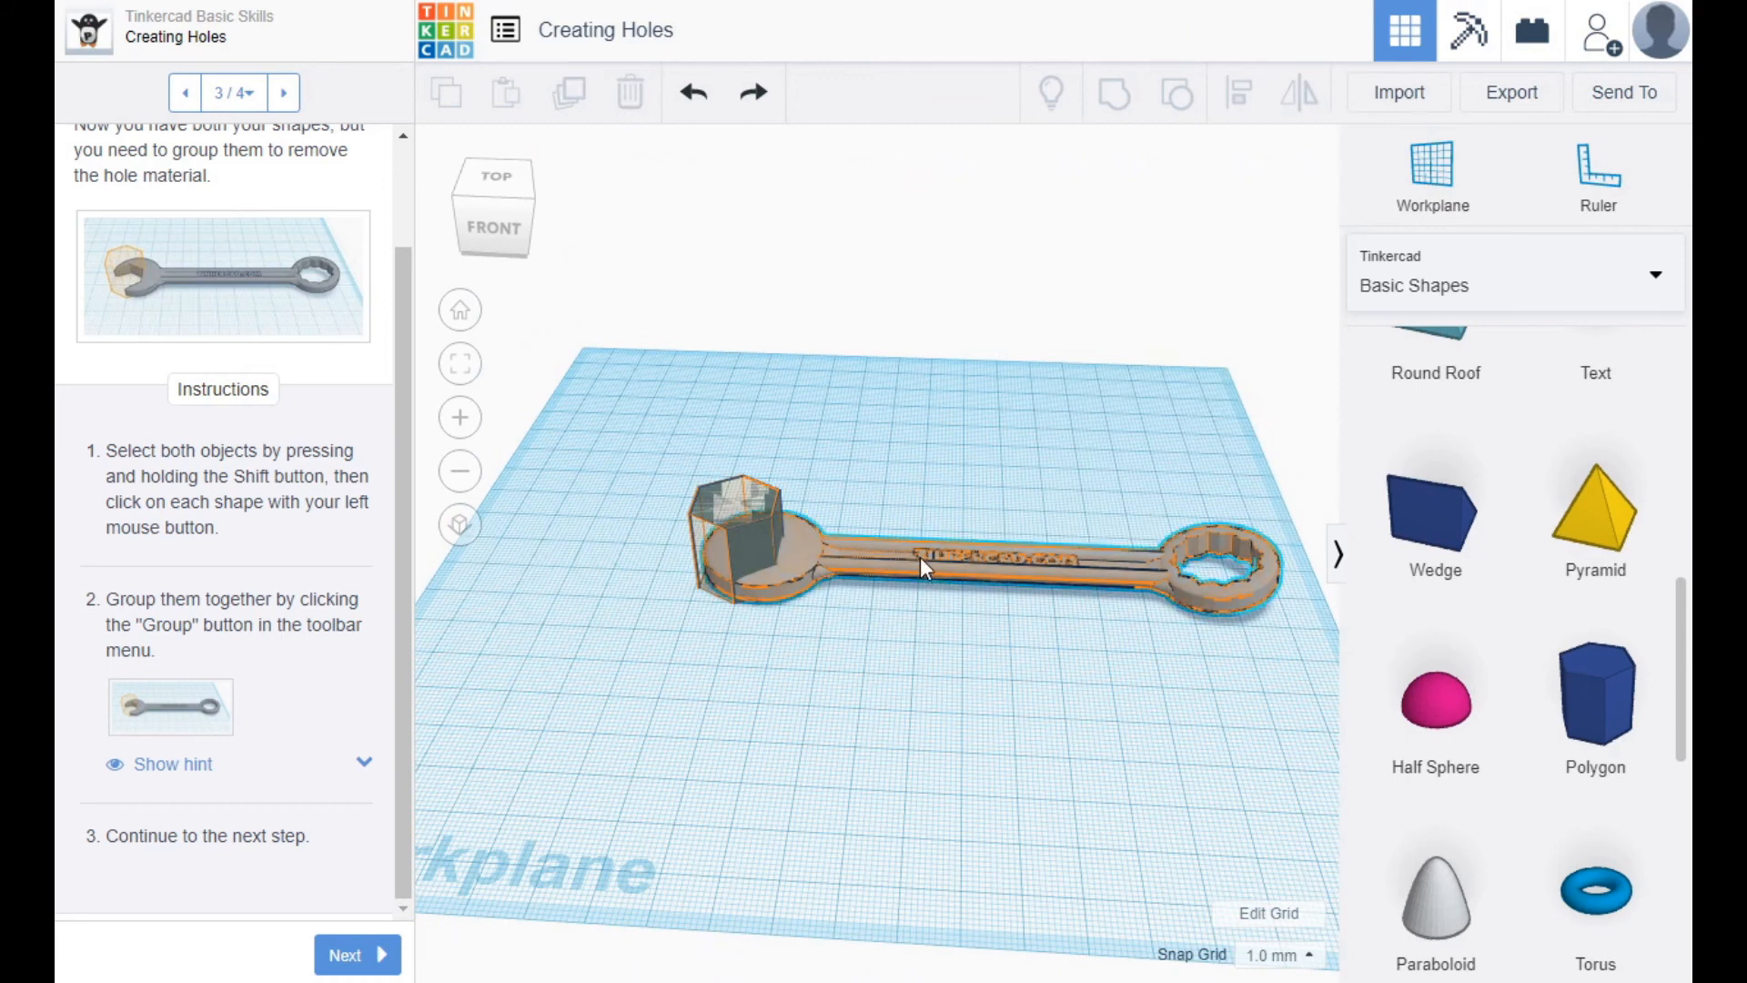
{"action": "left_click", "coordinate": [723, 499], "text": "shift"}
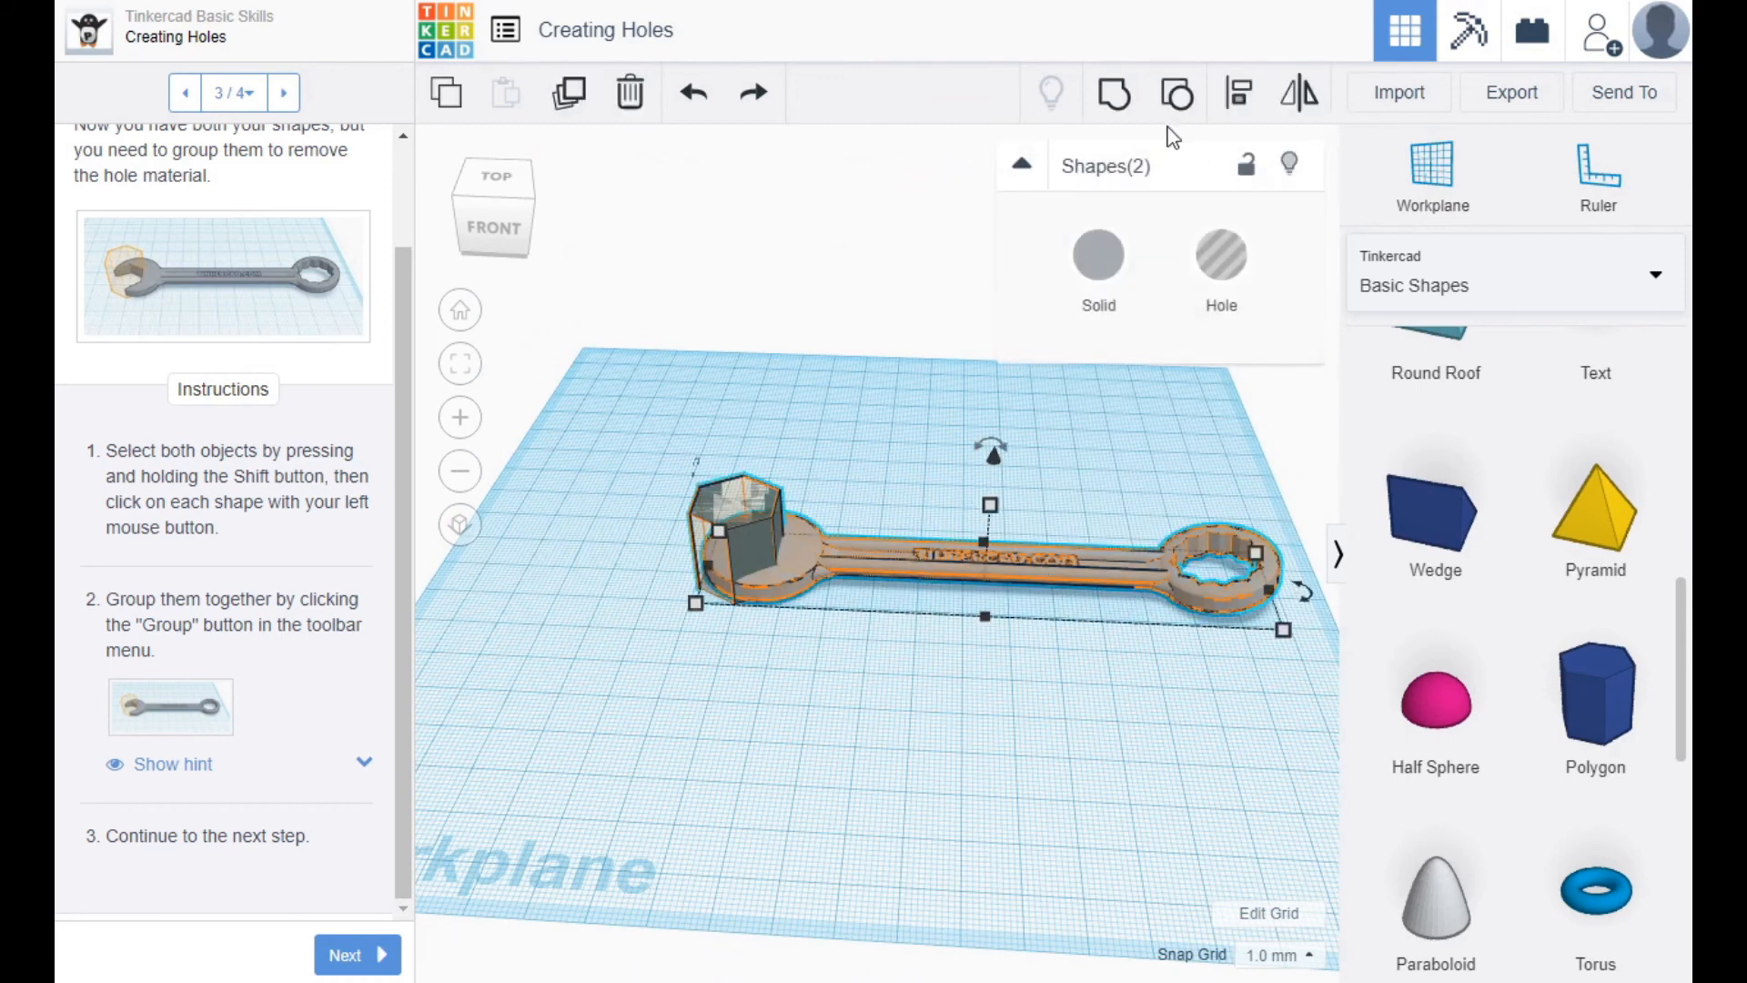
{"action": "left_click", "coordinate": [1115, 92]}
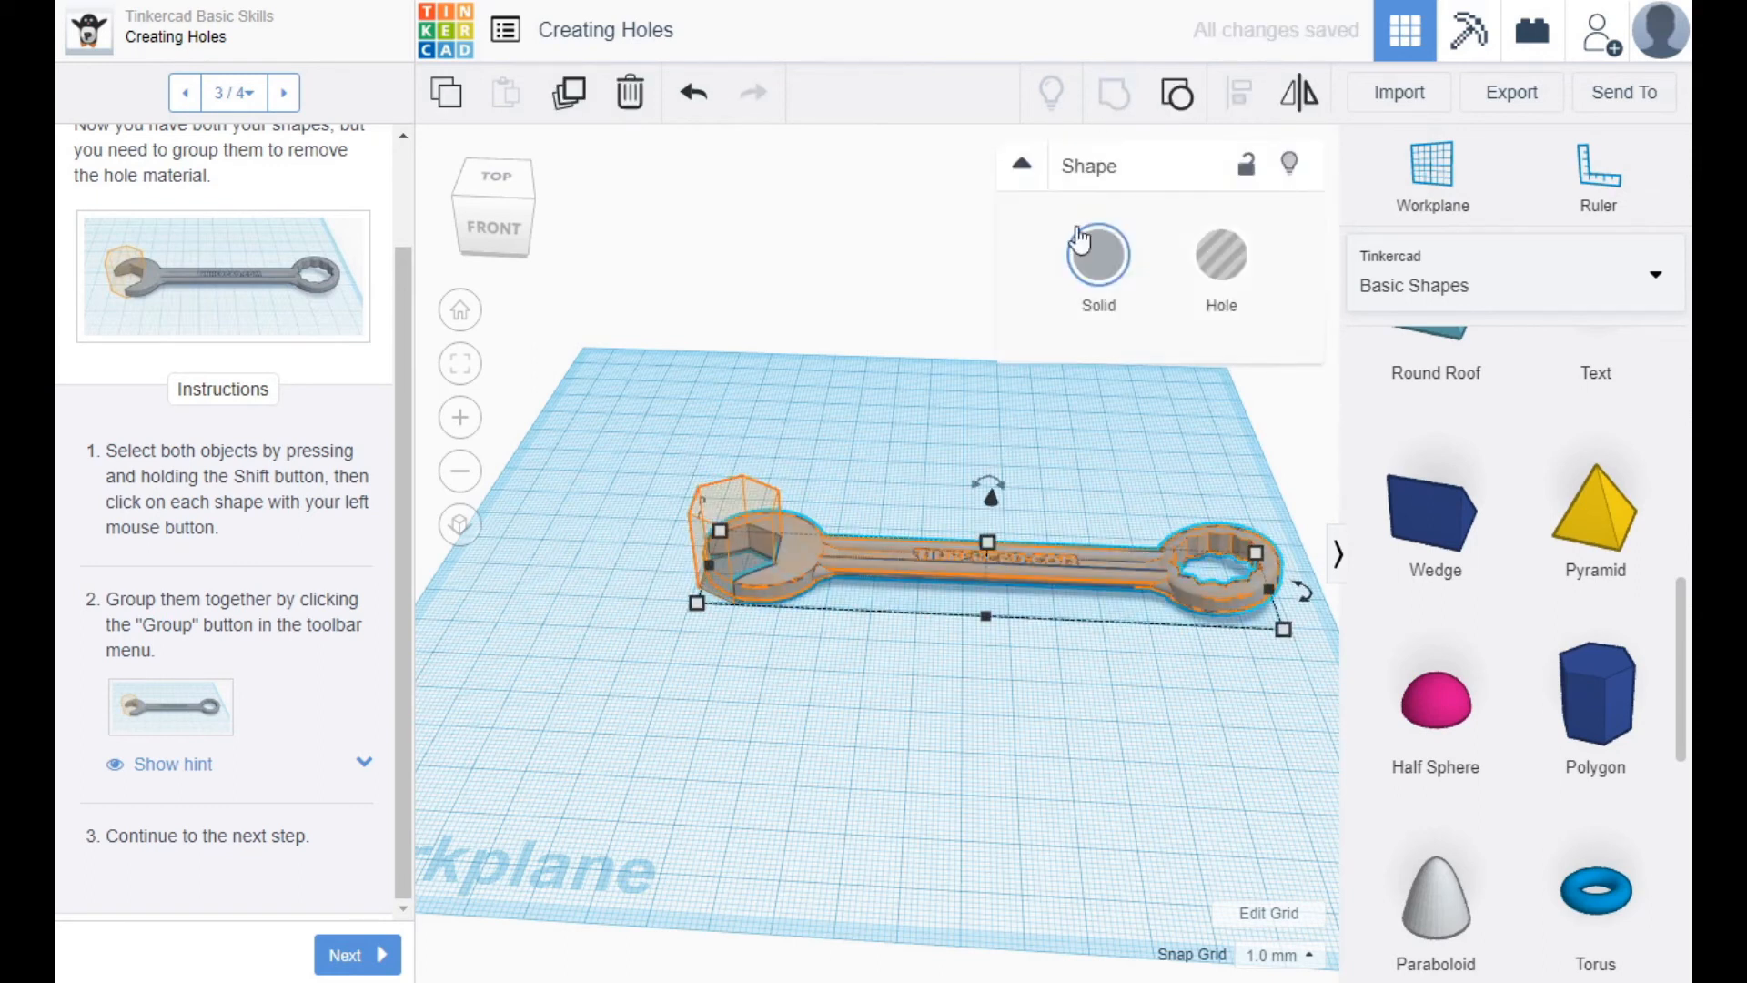
{"action": "right_click_drag", "start_coordinate": [1080, 238], "coordinate": [881, 695]}
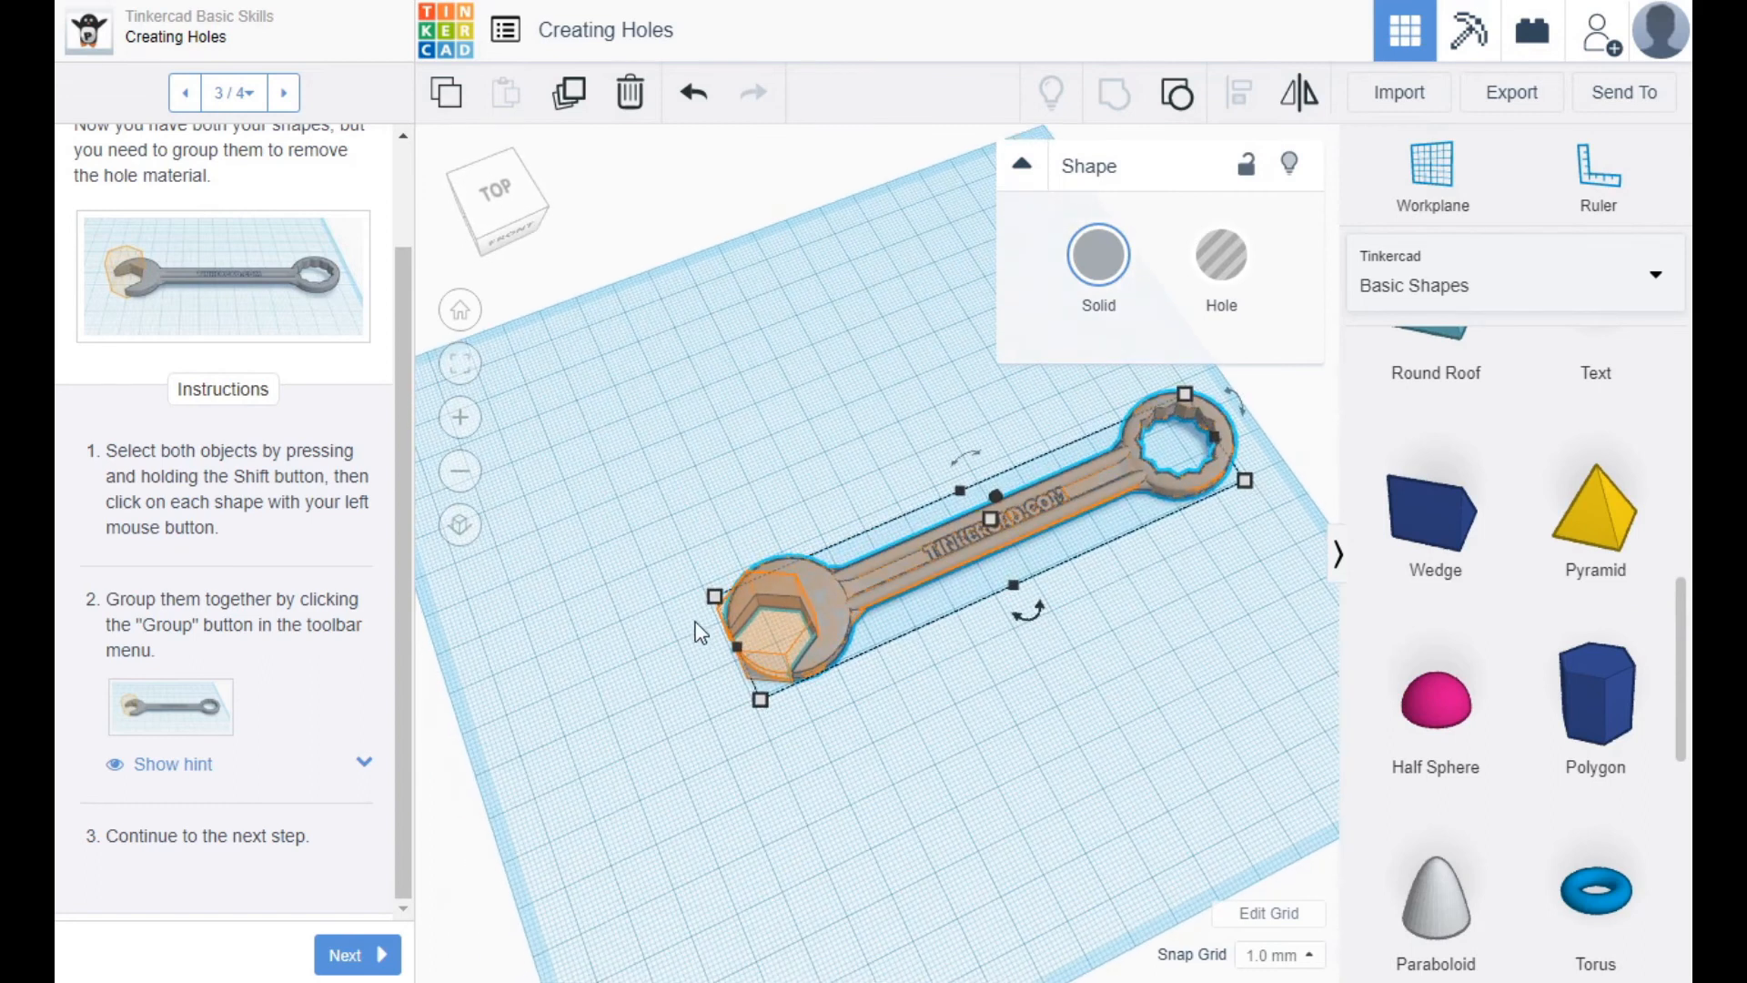
{"action": "mouse_move", "coordinate": [917, 760]}
{"action": "right_mouse_down"}
{"action": "mouse_move", "coordinate": [956, 718]}
{"action": "mouse_move", "coordinate": [897, 664]}
{"action": "mouse_move", "coordinate": [921, 643]}
{"action": "mouse_move", "coordinate": [919, 729]}
{"action": "right_mouse_up"}
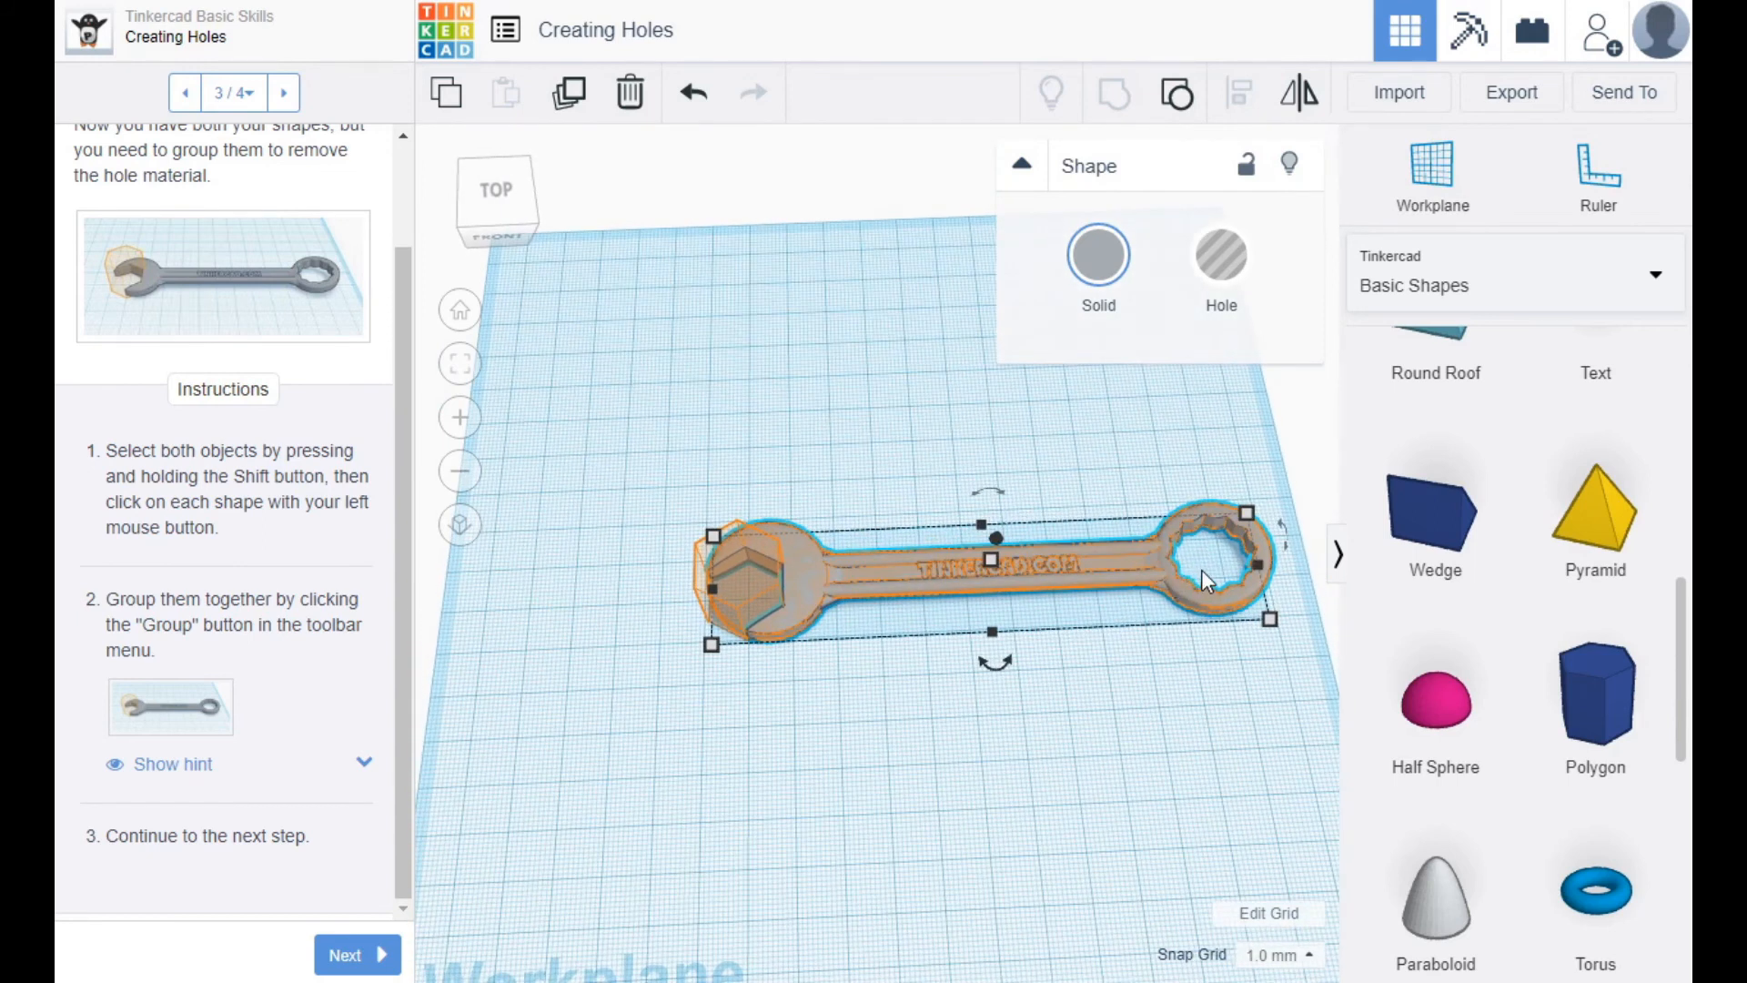
- Advance the lesson to step 4 and collapse the shape properties for a closer view of the open jaw
{"action": "left_click", "coordinate": [283, 92]}
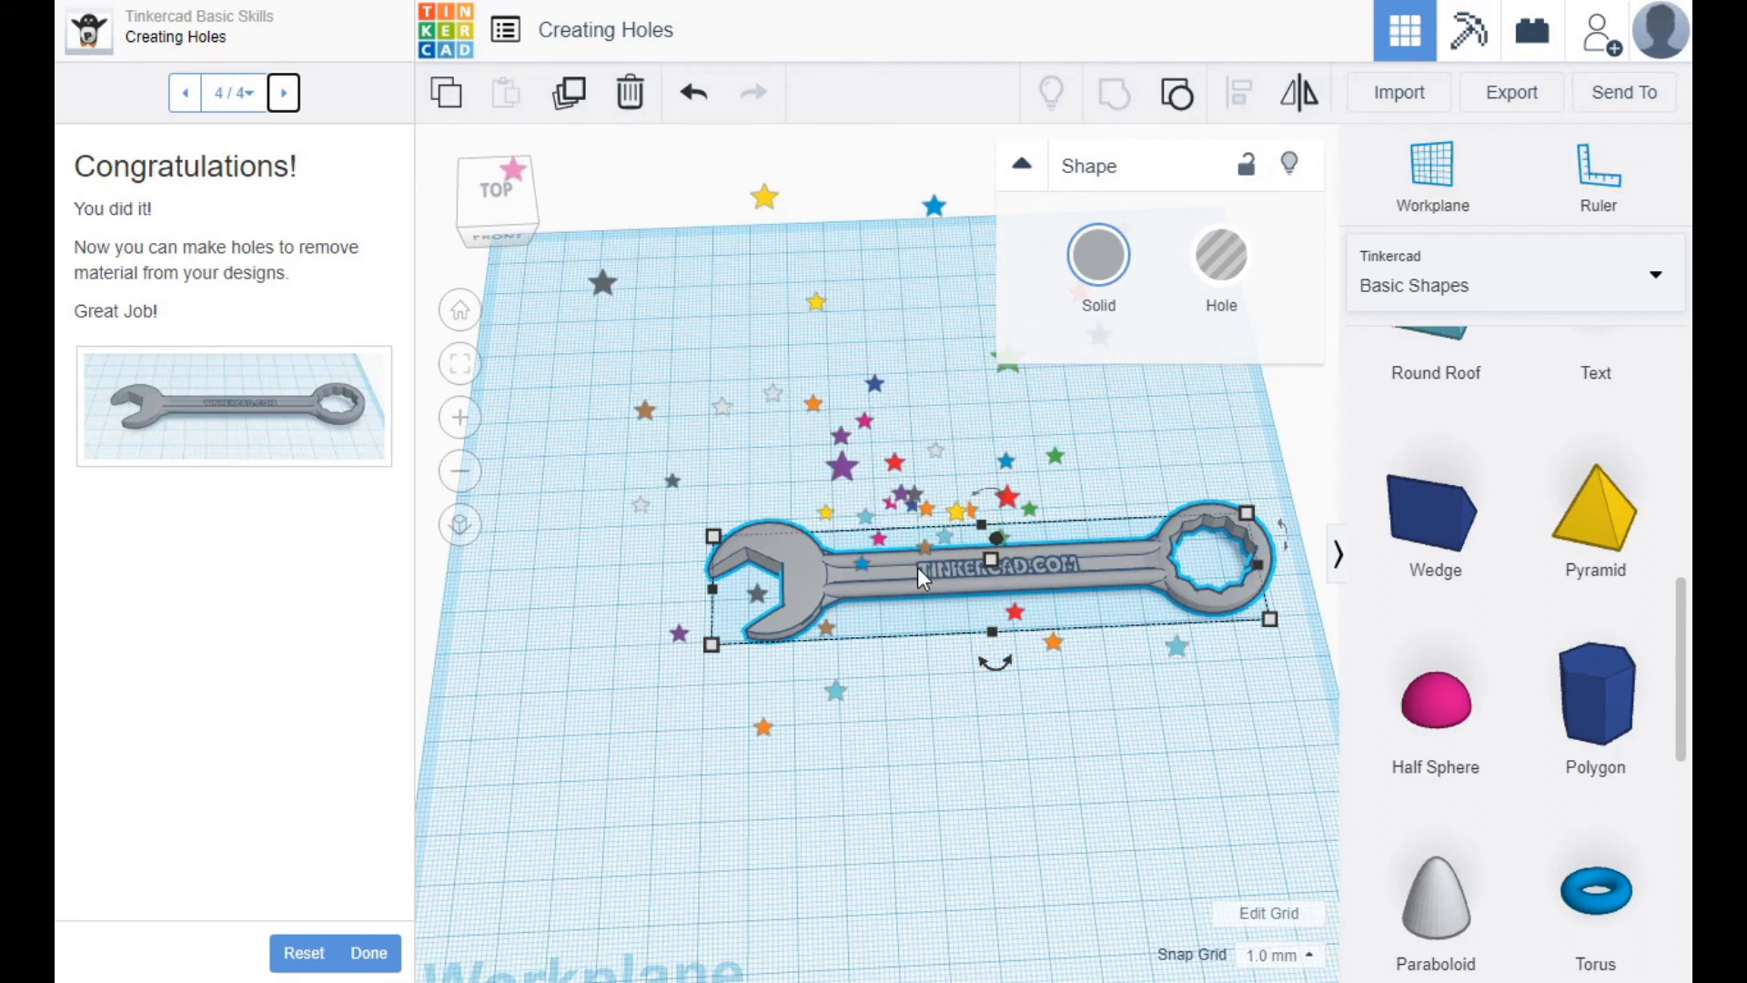
{"action": "scroll", "coordinate": [913, 567], "scroll_direction": "up", "scroll_amount": 2}
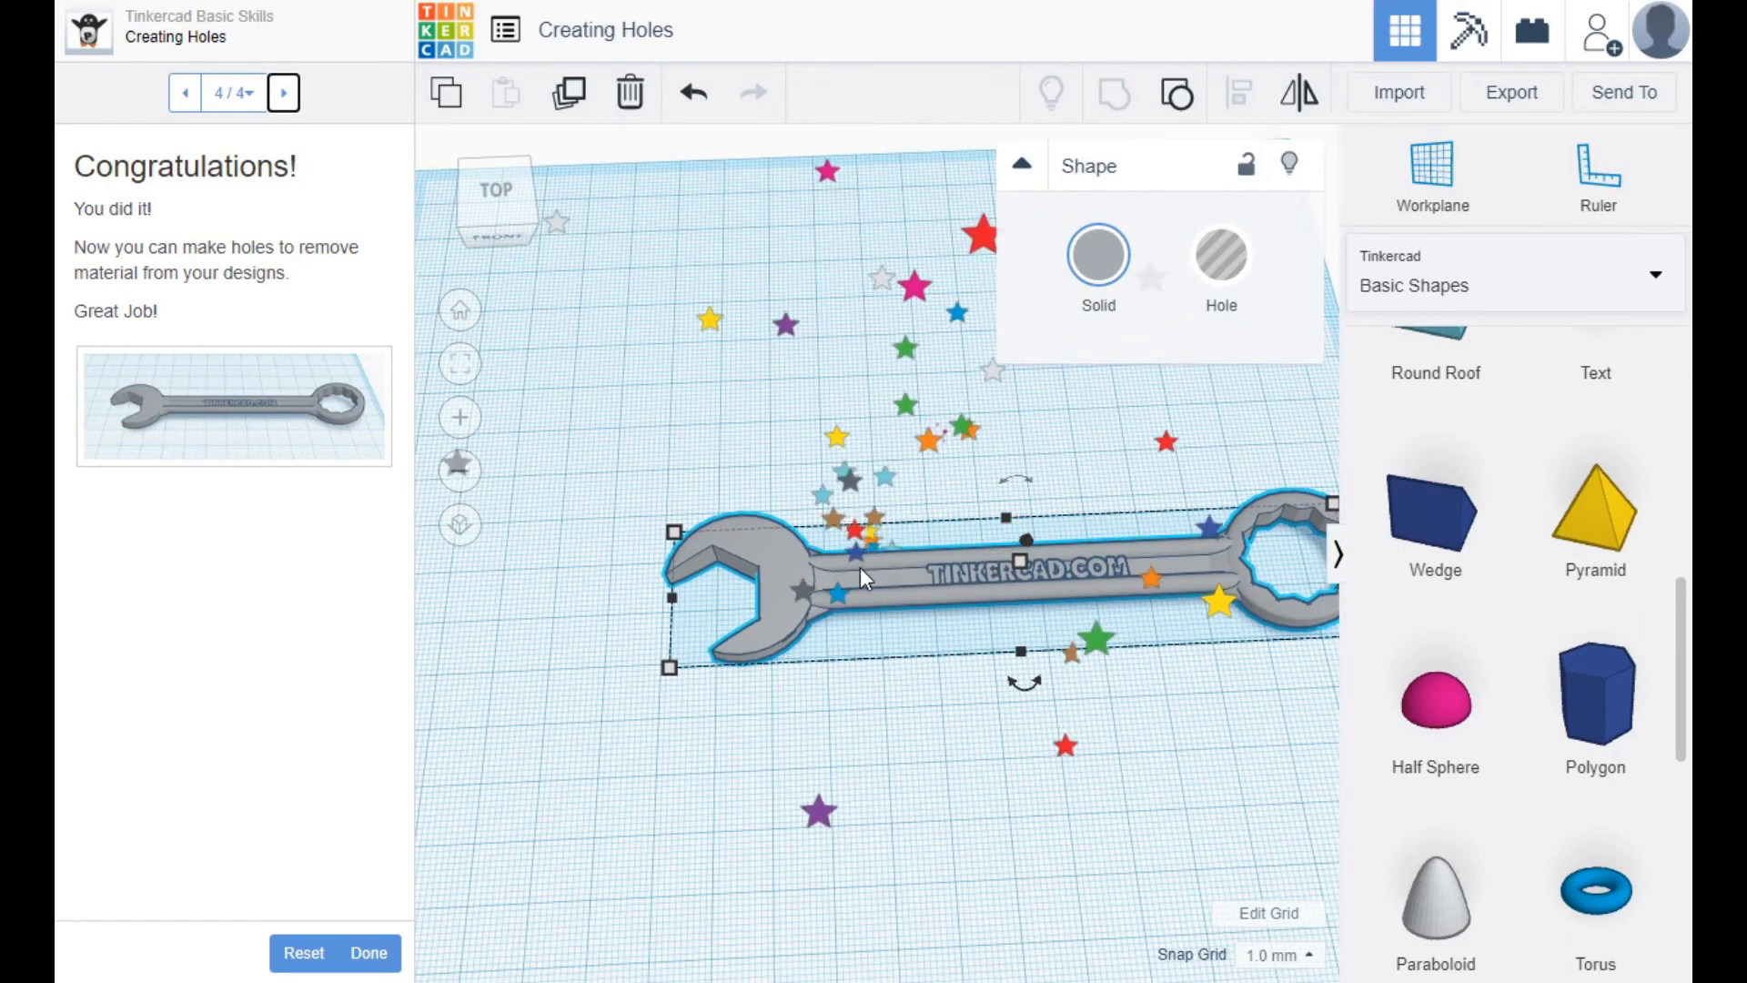
{"action": "left_click", "coordinate": [1021, 166]}
{"action": "scroll", "coordinate": [684, 652], "scroll_direction": "up", "scroll_amount": 3}
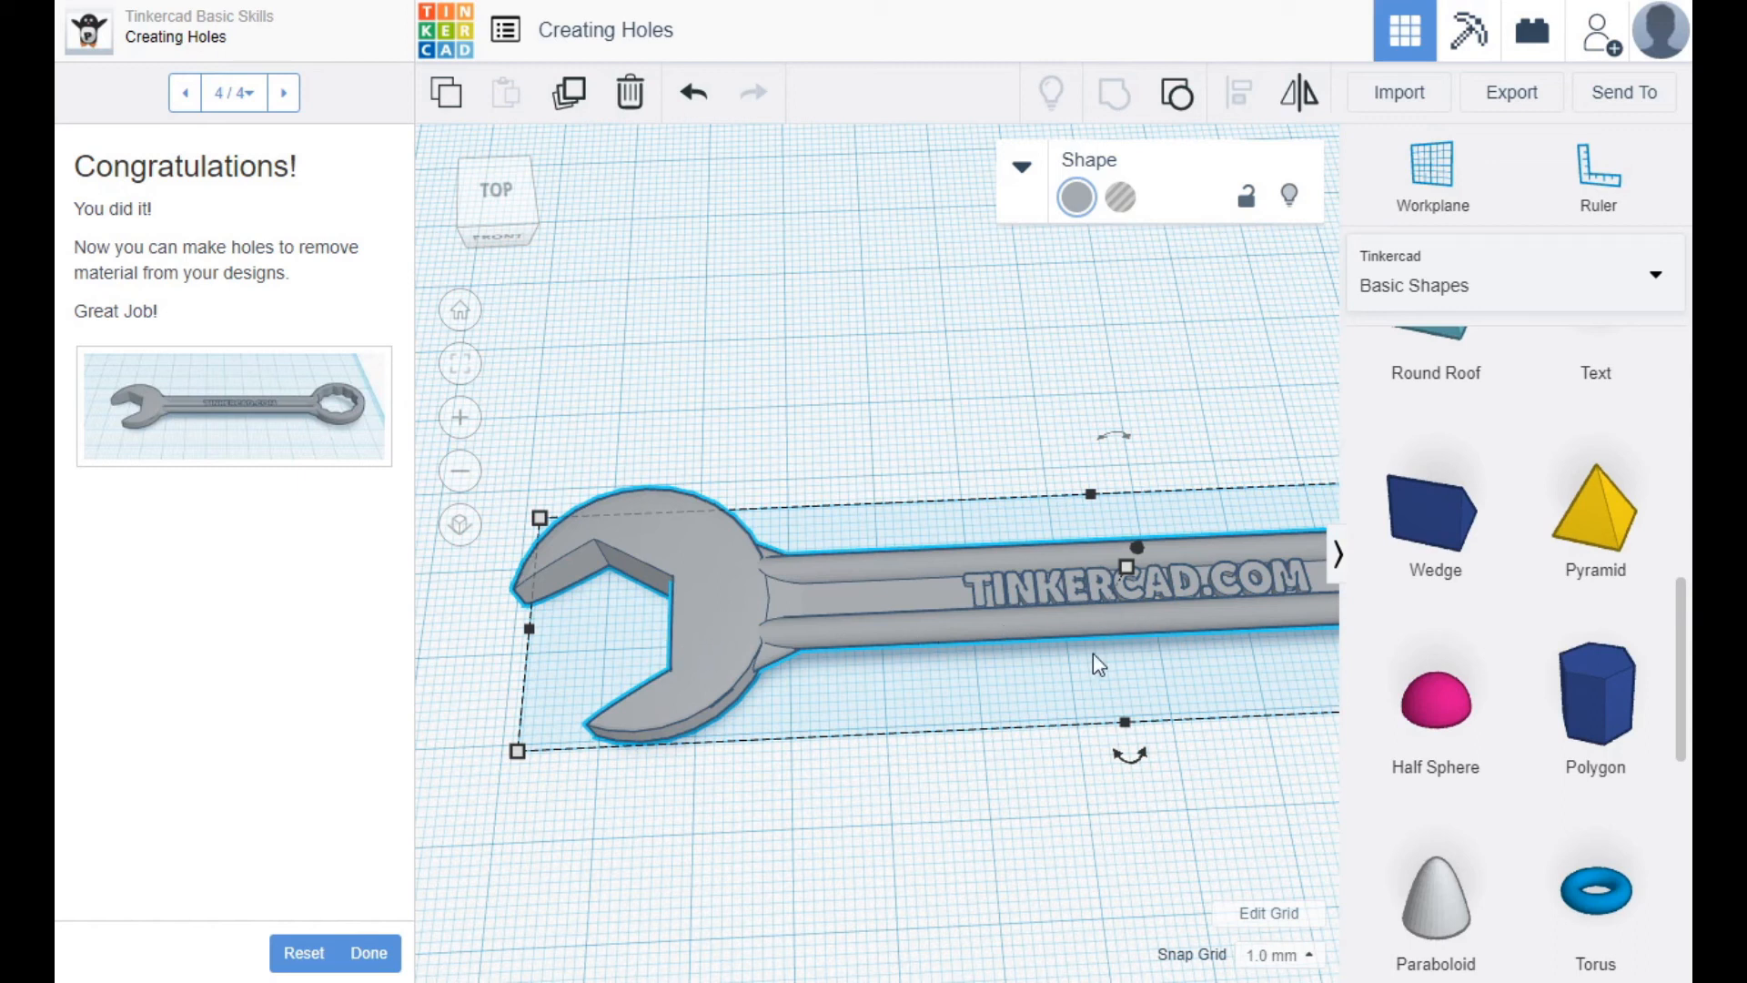
- Ungroup the finished wrench into its solid body and hexagonal hole, and clear the selection
{"action": "left_click", "coordinate": [907, 491]}
{"action": "left_click", "coordinate": [914, 586]}
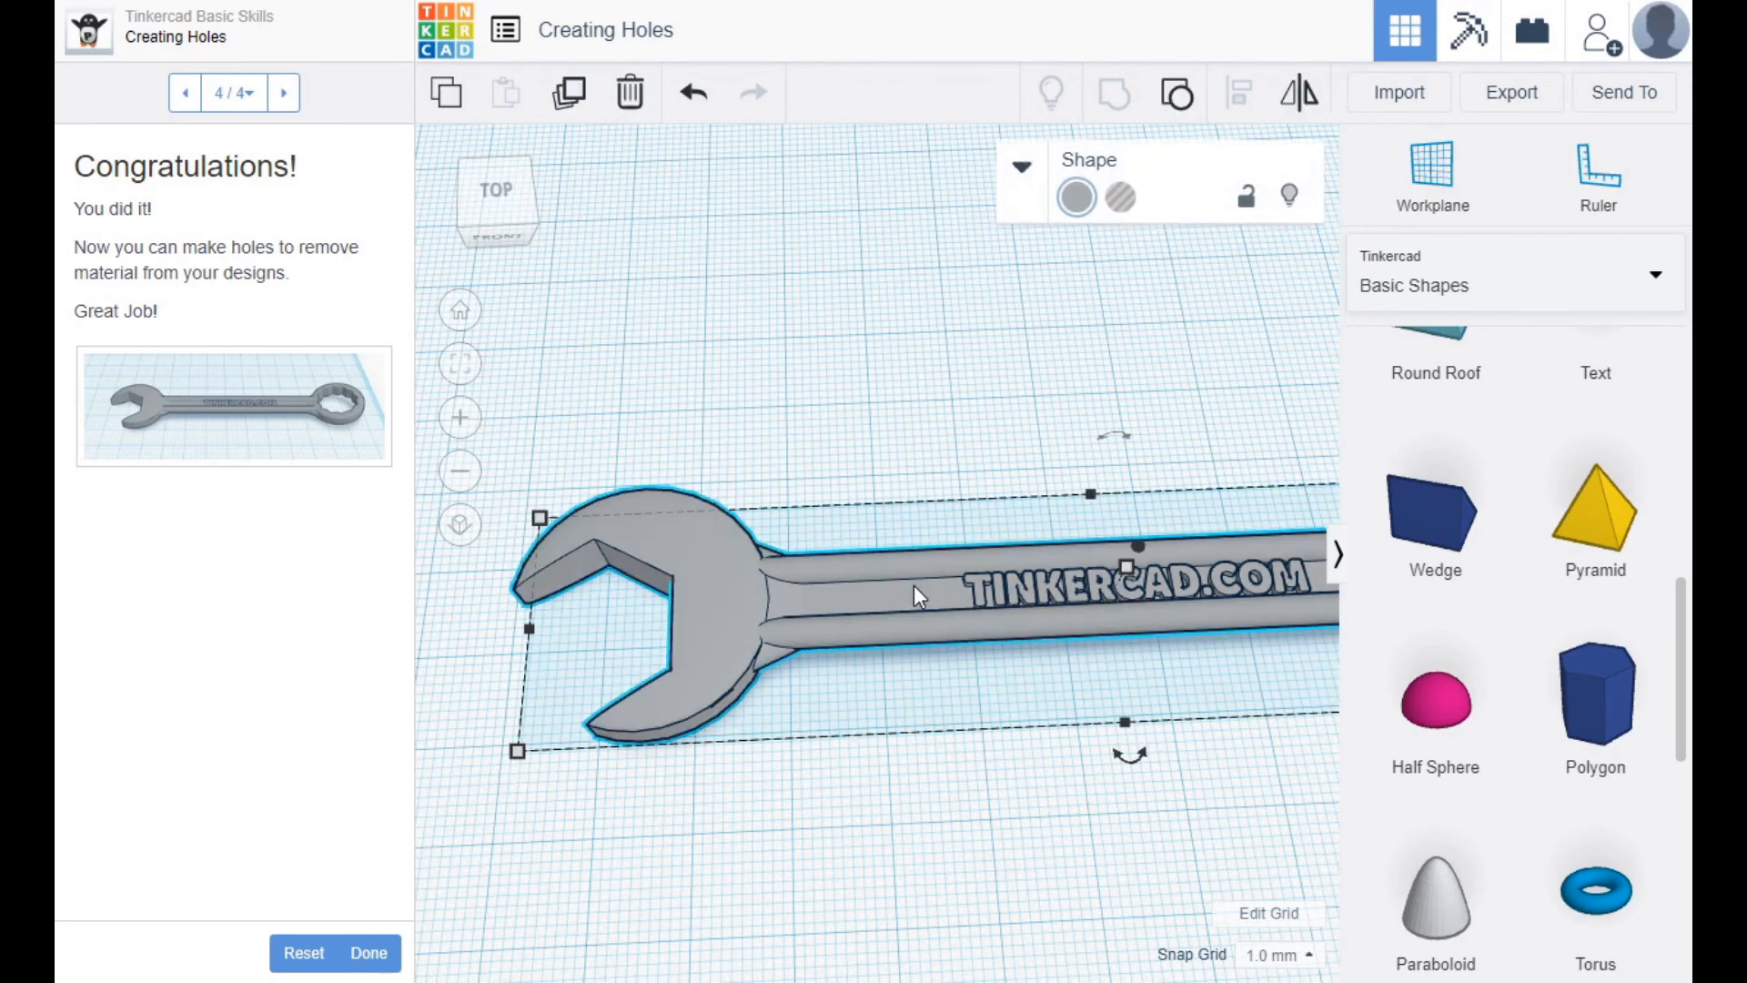
{"action": "left_click", "coordinate": [1181, 102]}
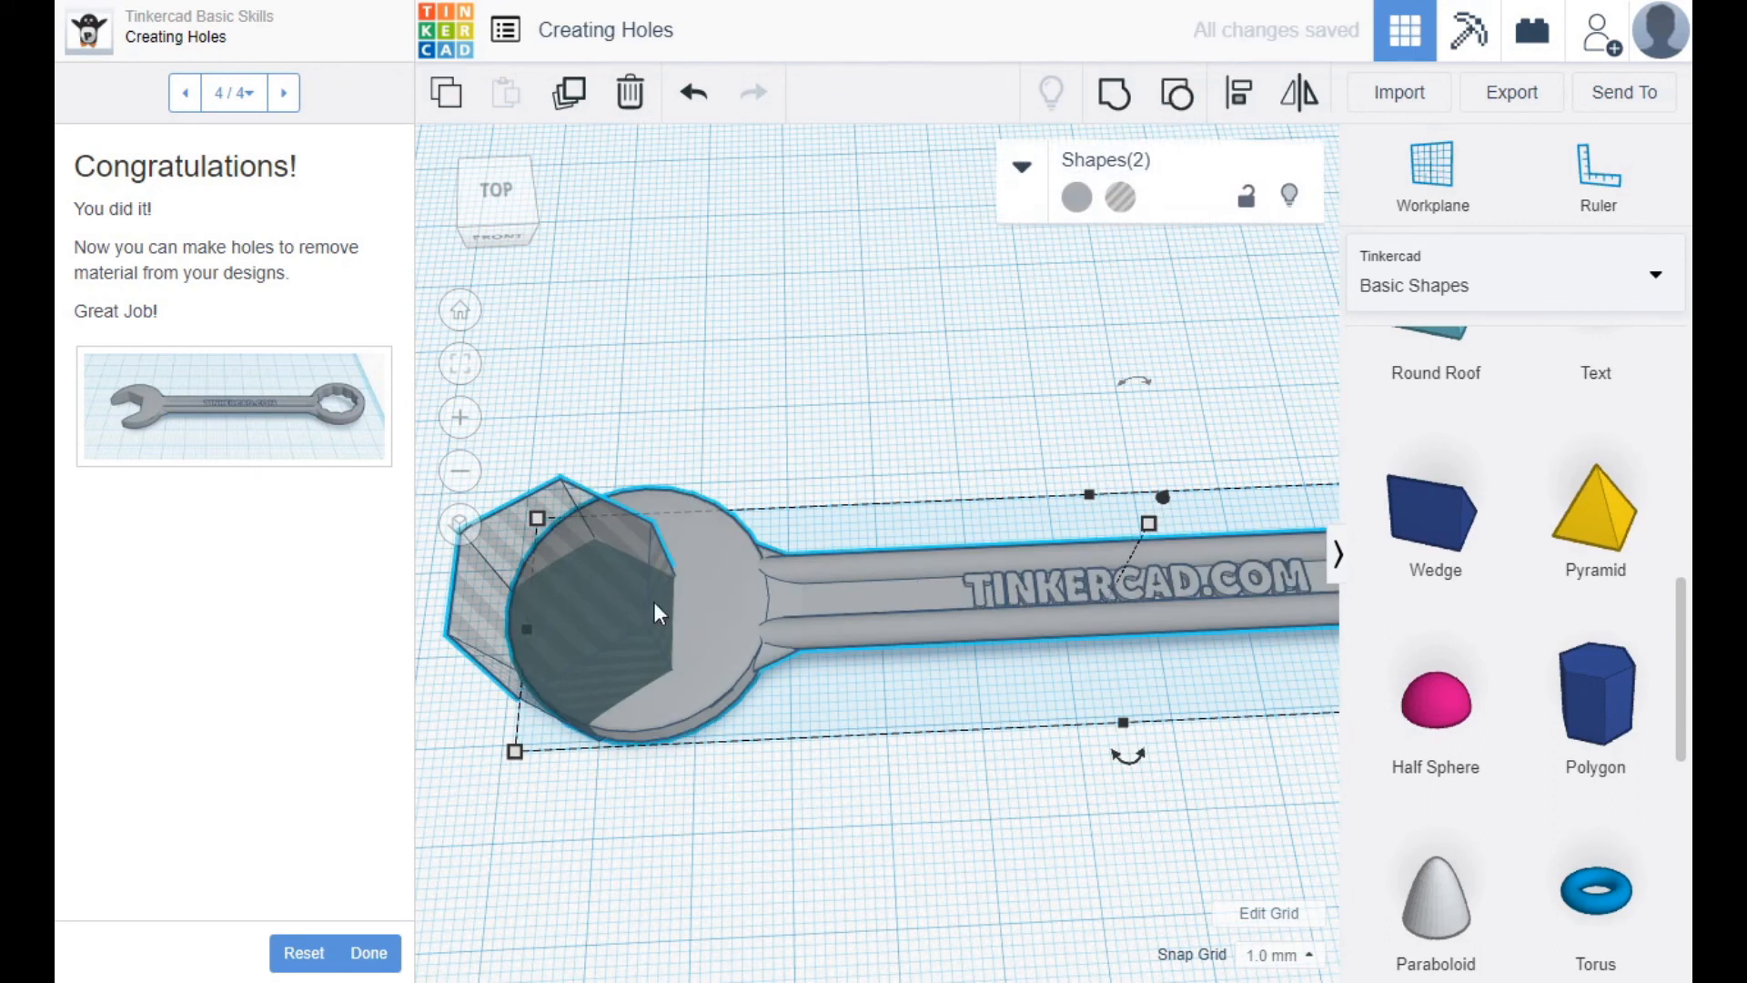
{"action": "left_click", "coordinate": [882, 447]}
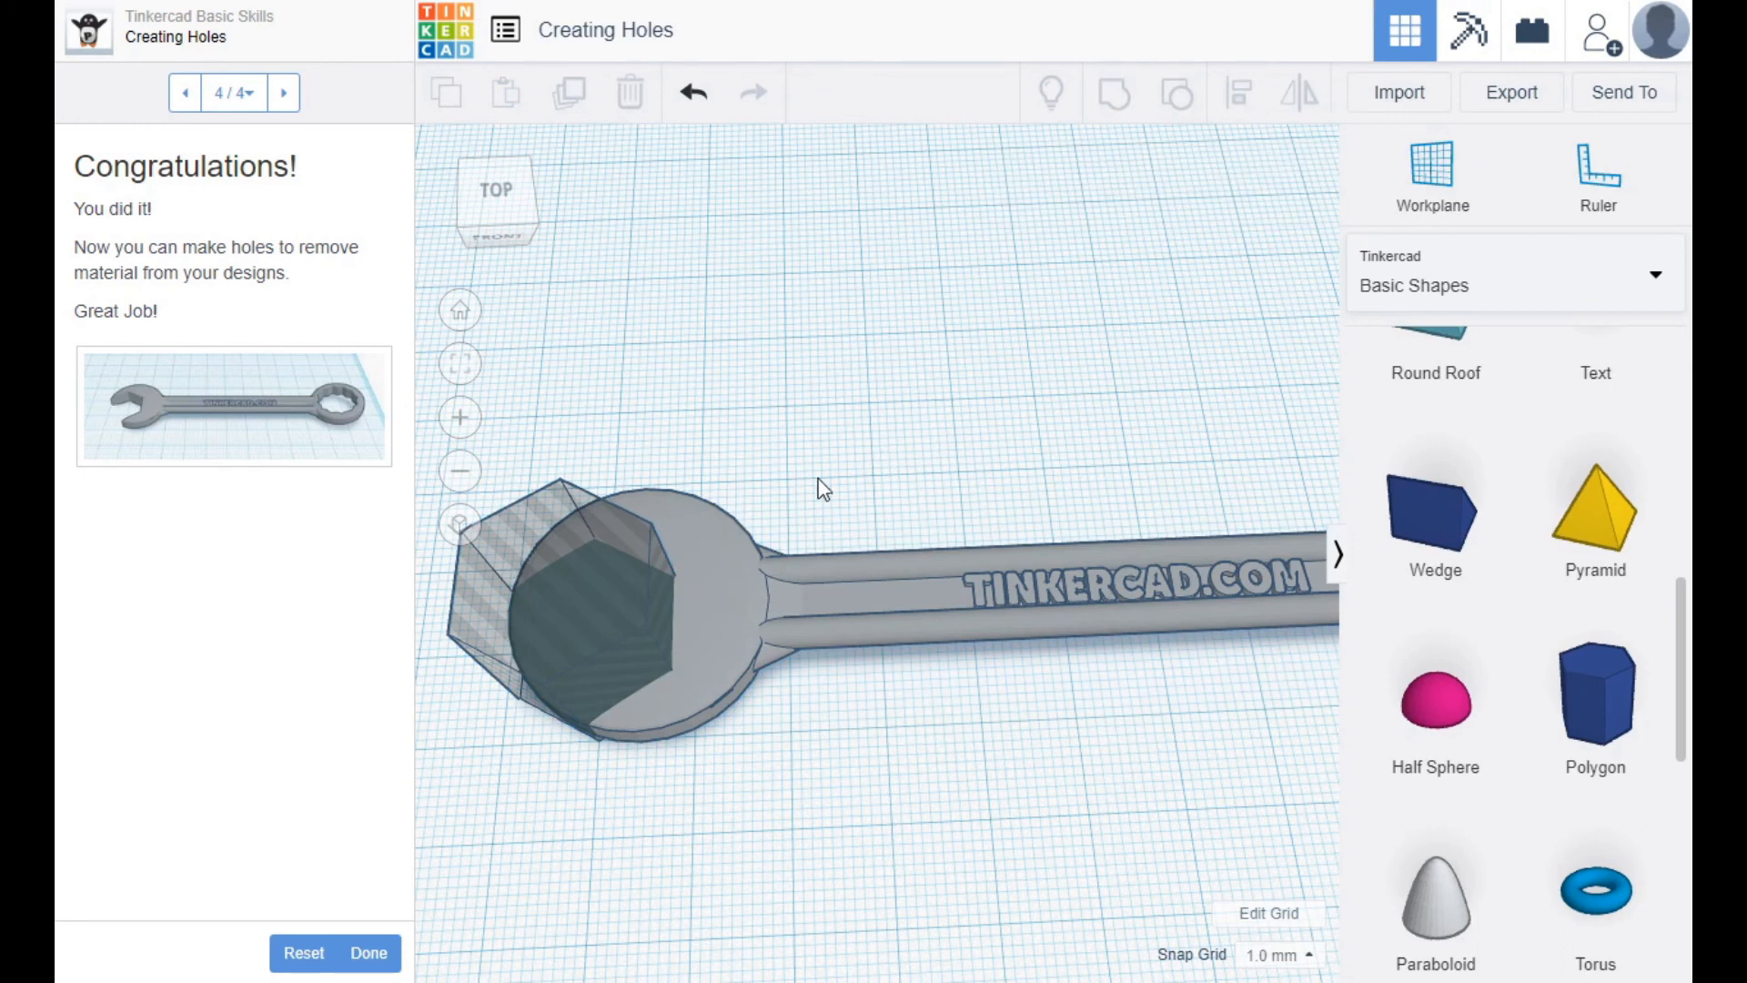
- Move the hexagonal hole about 12 mm toward the front of the wrench head and group it with the wrench again
{"action": "left_click", "coordinate": [587, 575]}
{"action": "left_click_drag", "start_coordinate": [557, 535], "coordinate": [524, 636]}
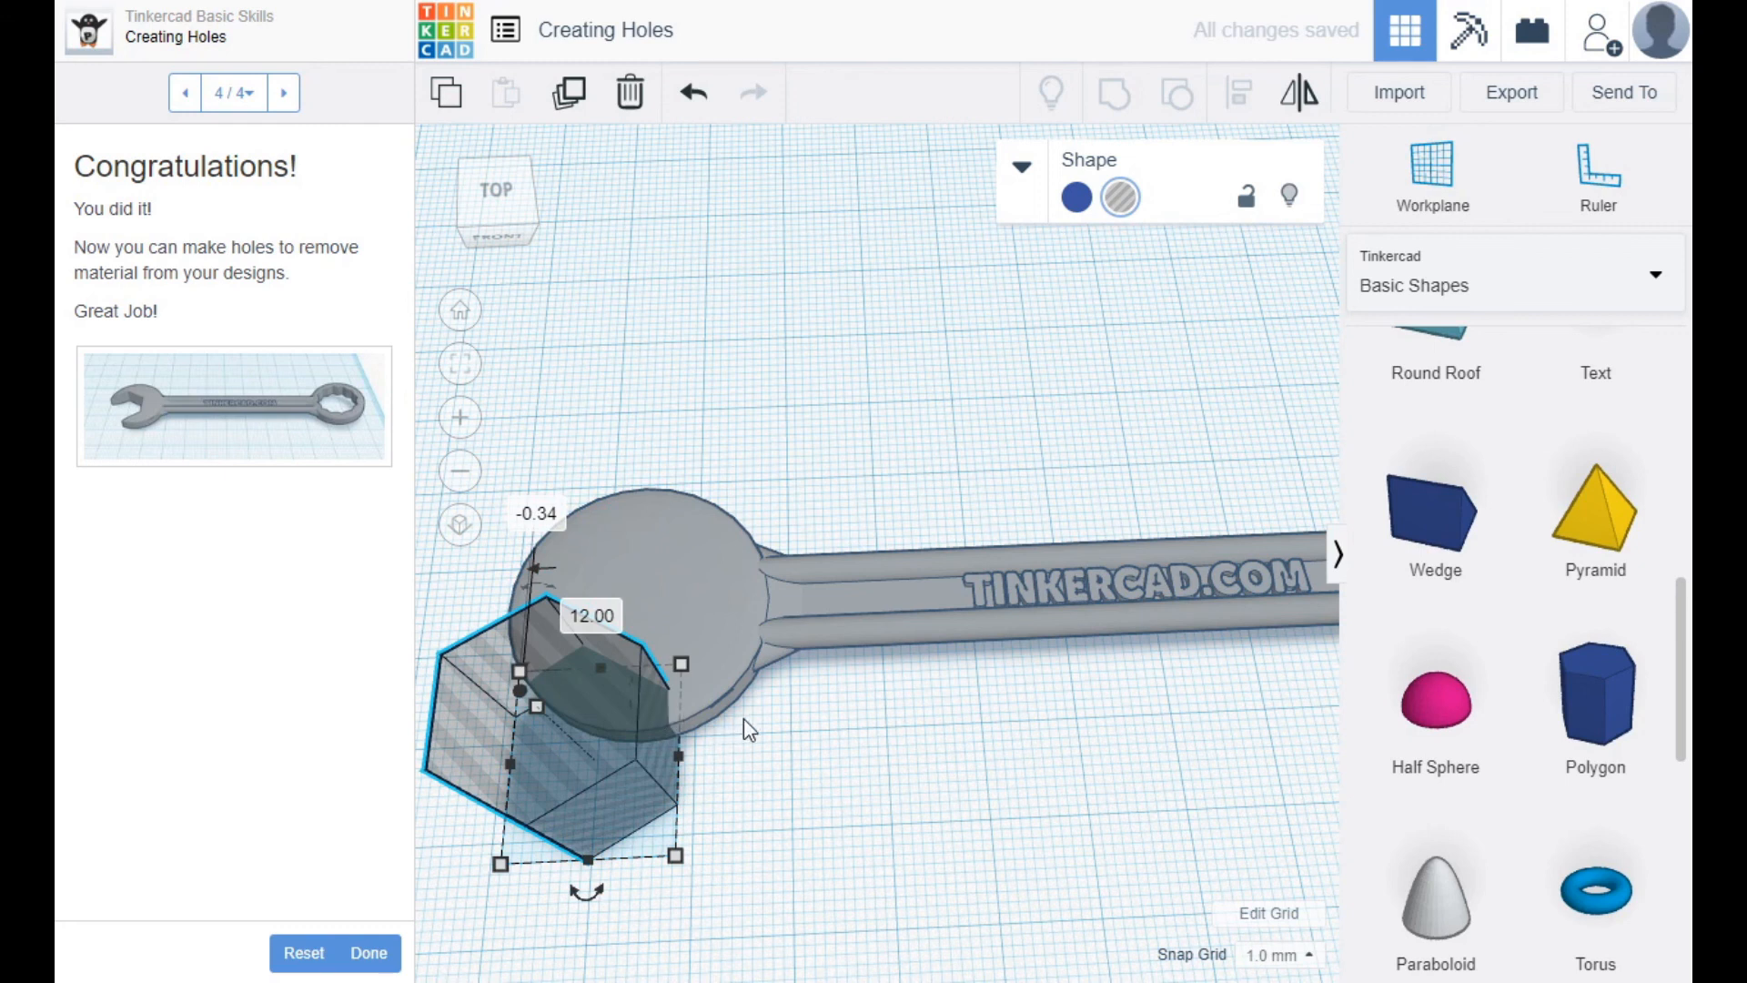
{"action": "left_click_drag", "start_coordinate": [954, 801], "coordinate": [551, 614]}
{"action": "left_click", "coordinate": [1114, 92]}
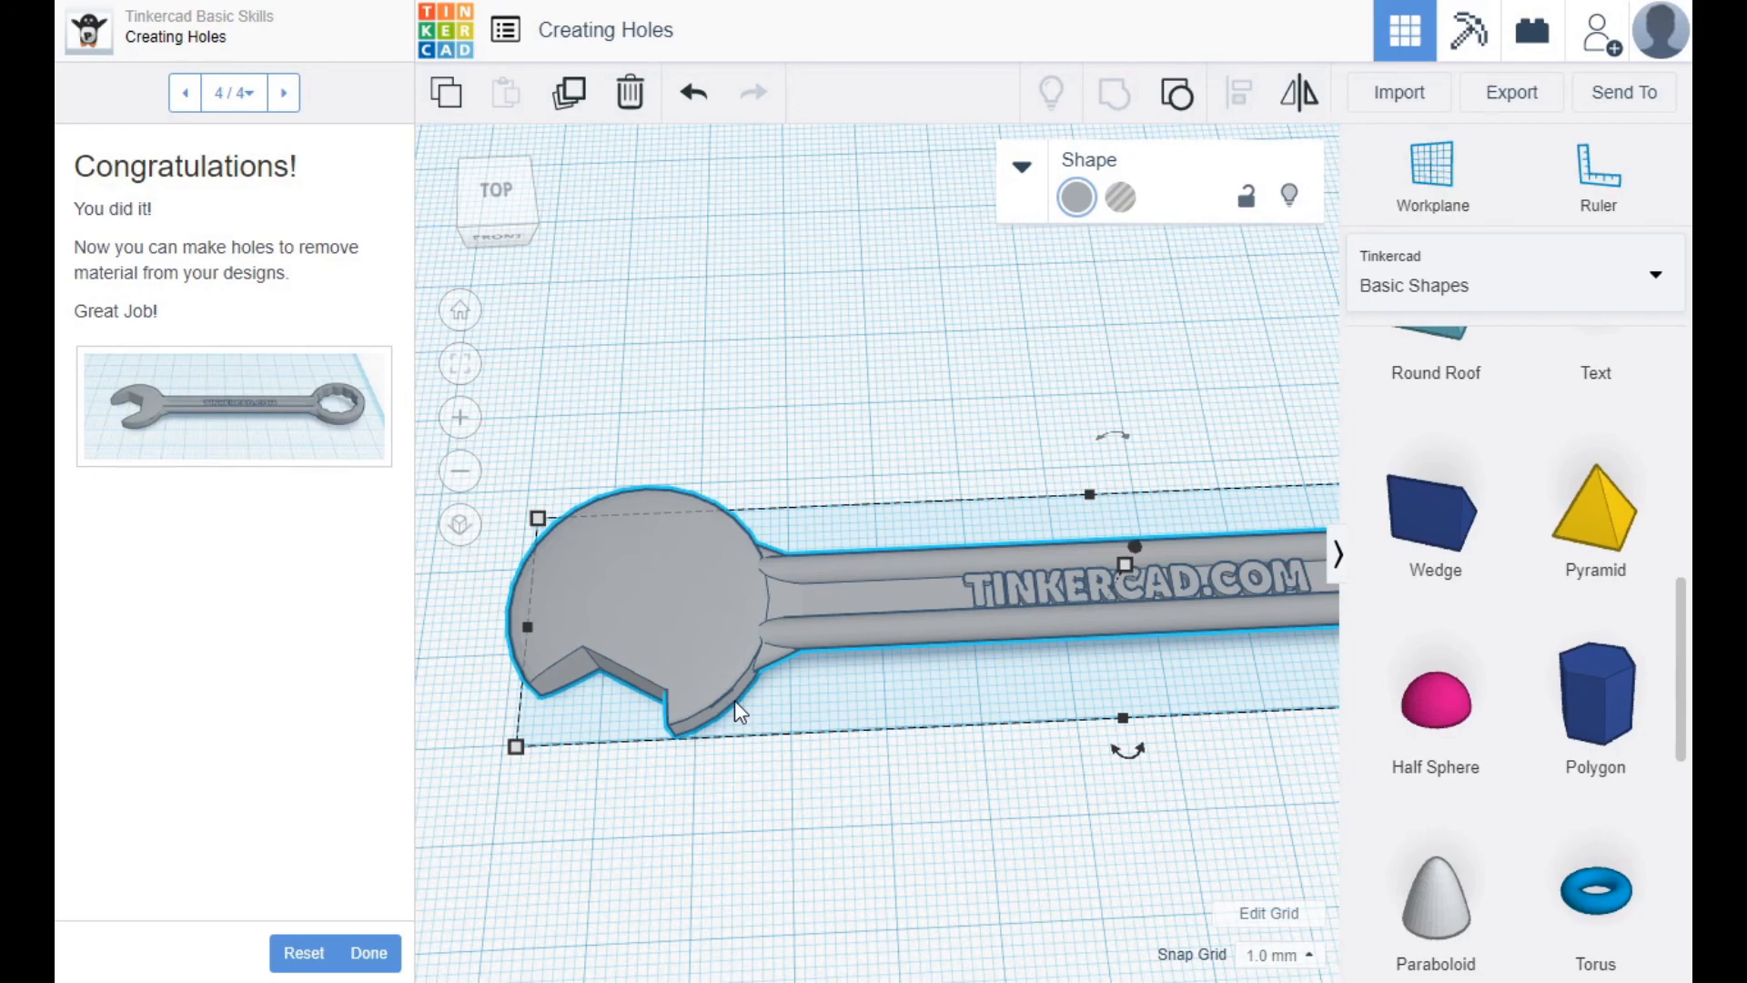
- View the enlarged picture of the finished wrench in the lesson's last step
{"action": "left_click", "coordinate": [341, 435]}
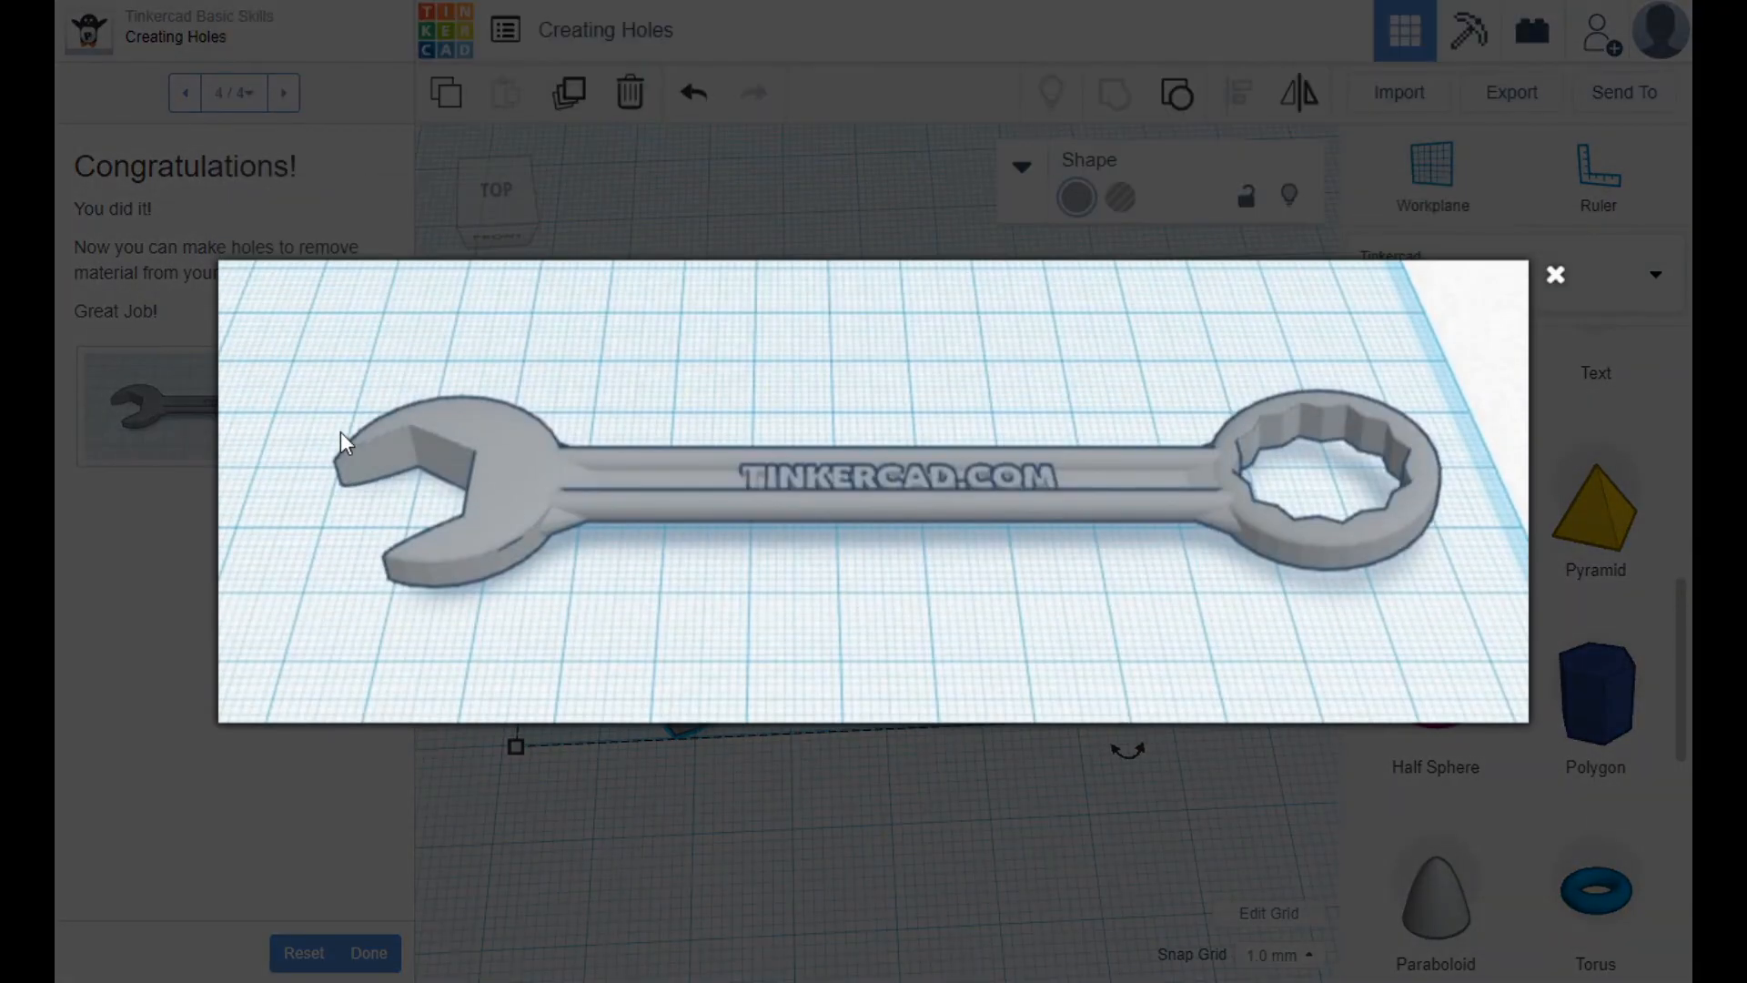